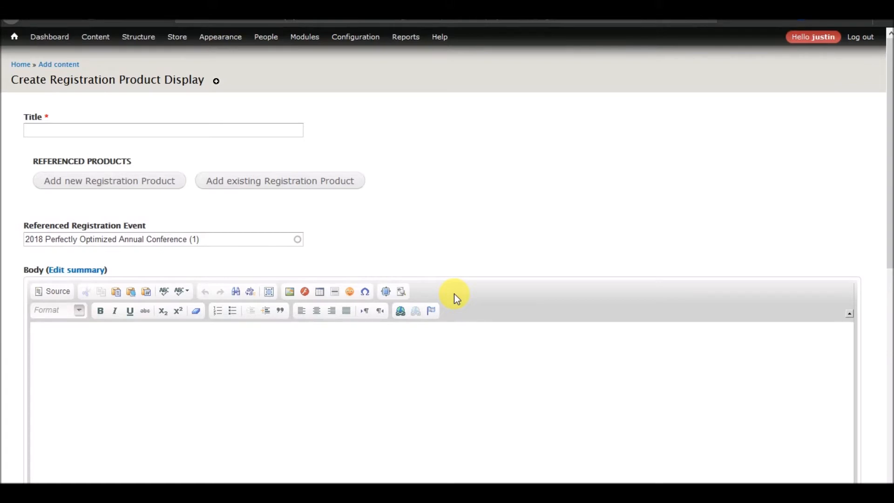
Title the display 'Member Registration' and start a new registration product for it
left_click(268, 131)
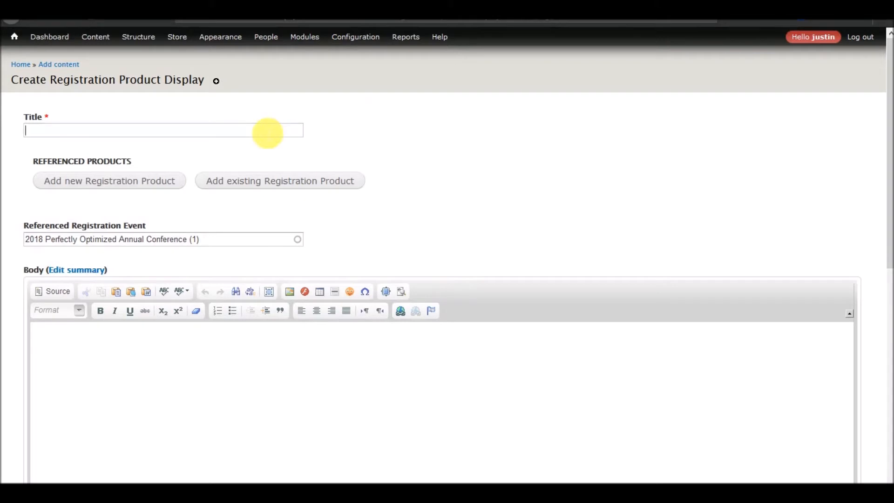
type("Member")
type("Registration")
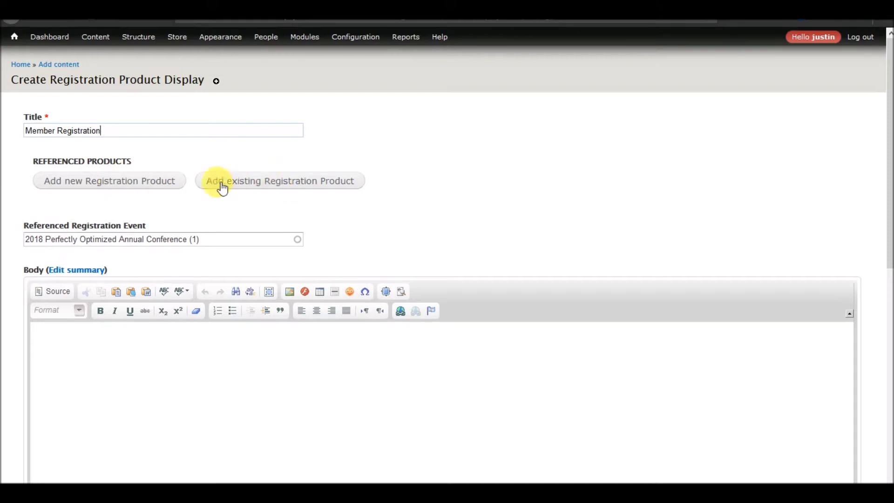
left_click(129, 185)
left_click(119, 219)
scroll(124, 248, "down", 3)
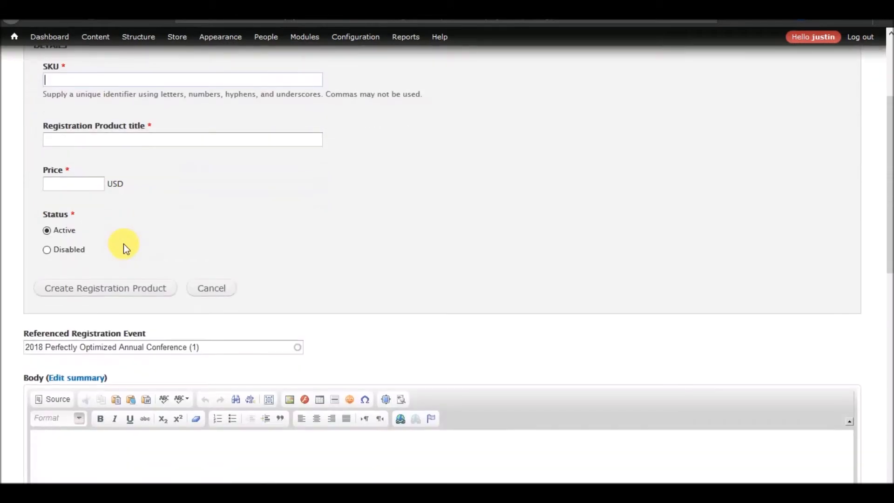
scroll(124, 243, "up", 3)
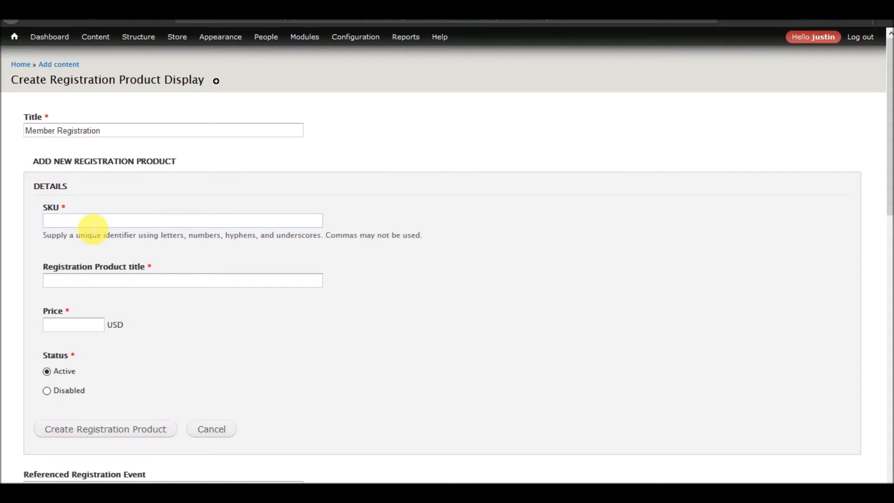
left_click(27, 131)
type("2018")
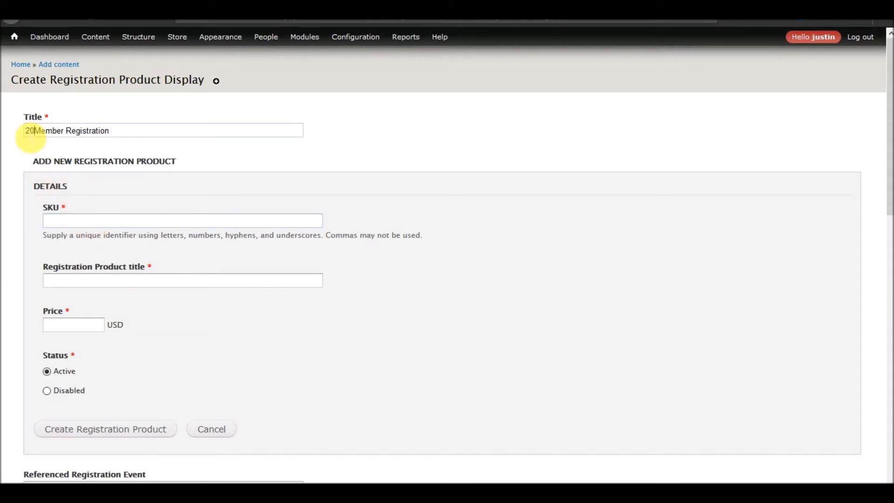
left_click(94, 222)
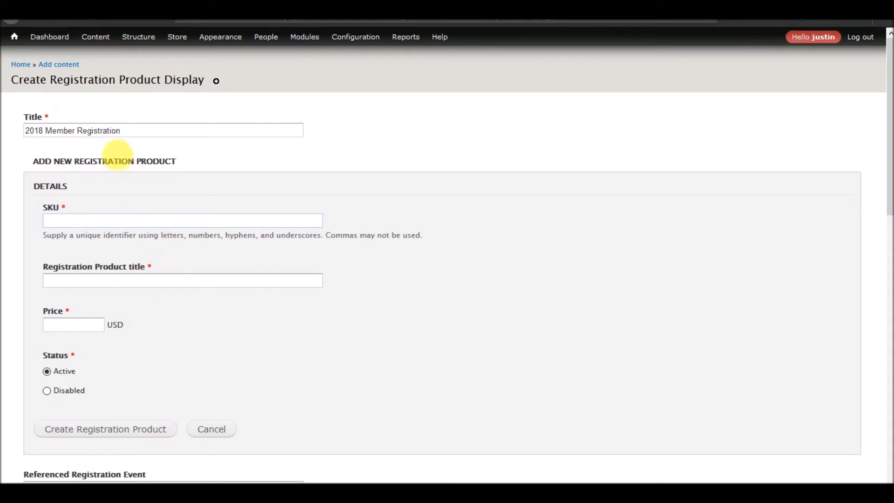
mouse_move(220, 36)
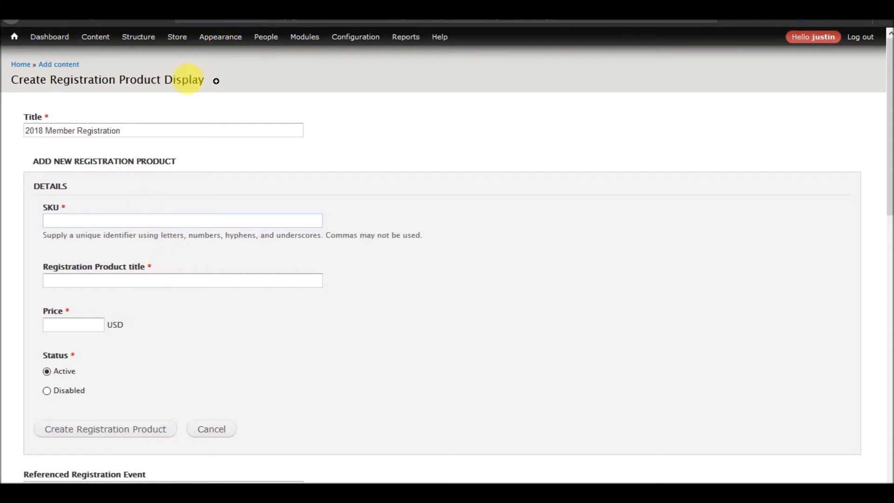
scroll(141, 157, "down", 6)
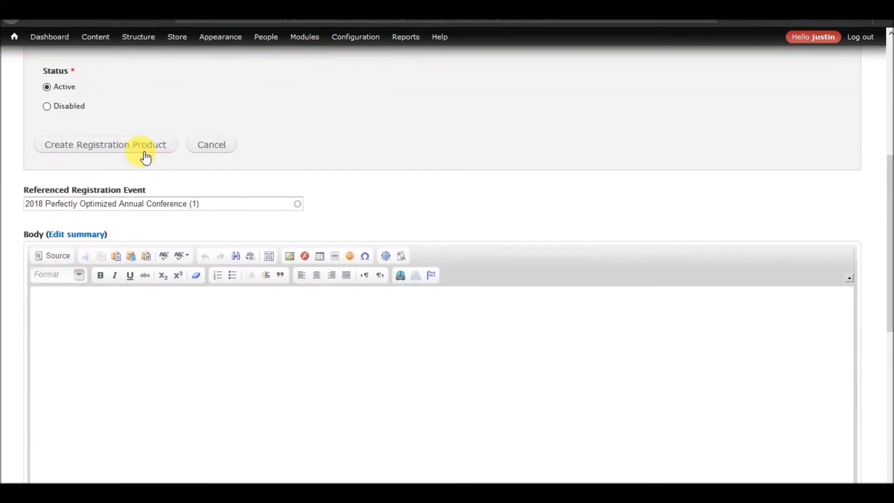
mouse_move(30, 202)
left_mouse_down()
mouse_move(216, 207)
mouse_move(58, 224)
mouse_move(24, 216)
left_mouse_up()
left_click(217, 211)
left_click(18, 214)
scroll(43, 236, "up", 5)
scroll(43, 234, "up", 1)
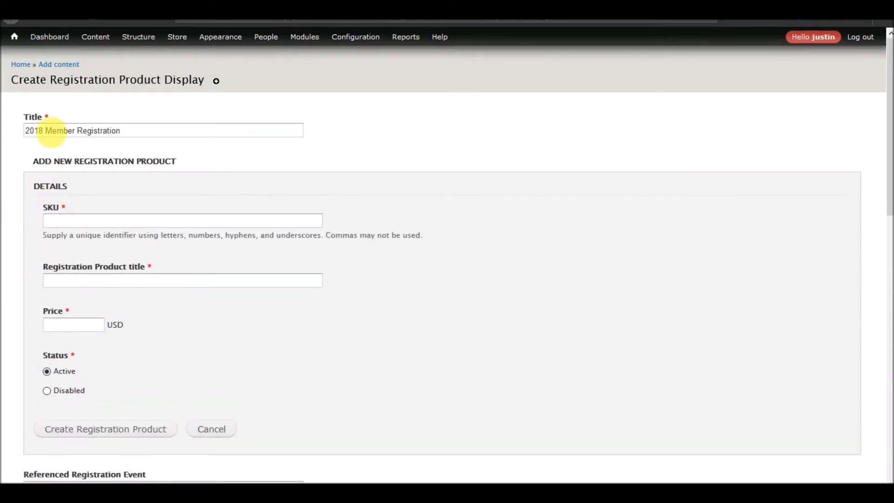
double_click(36, 130)
key("BackSpace")
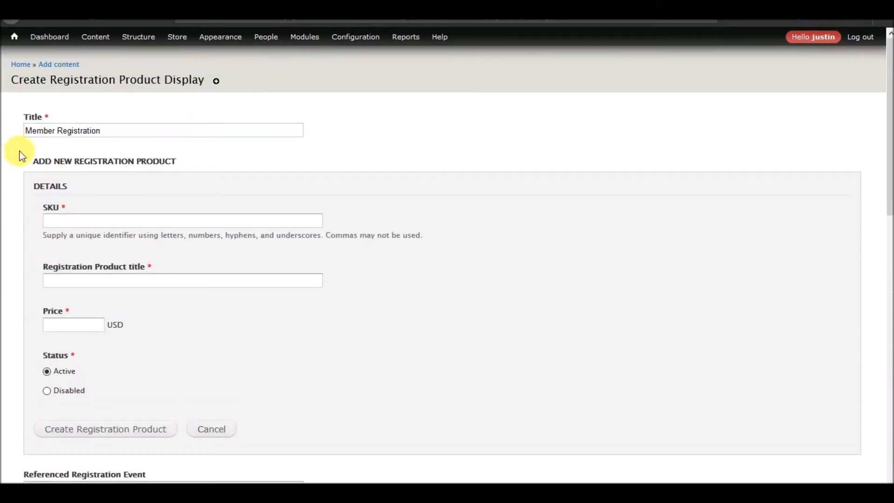
left_click(100, 221)
Enter the product SKU 2018_member_registration, correcting the year to 2018
type("memb")
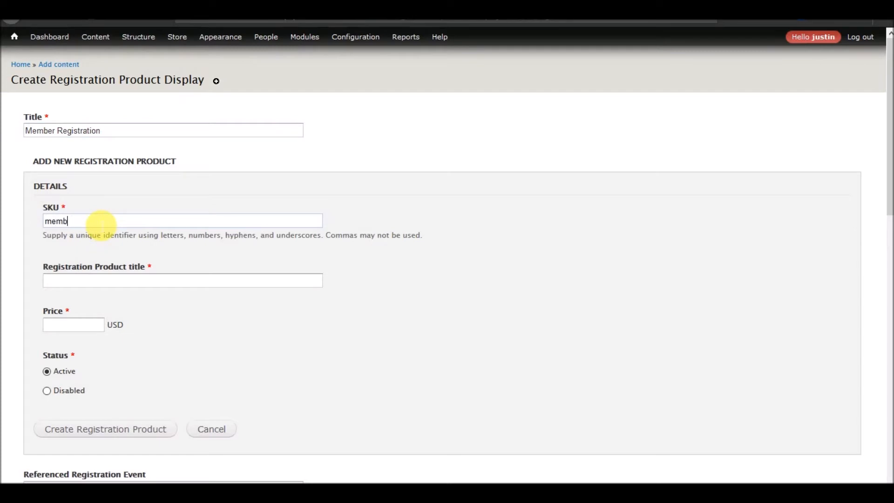
type("er_registration")
key("Home")
type("2018")
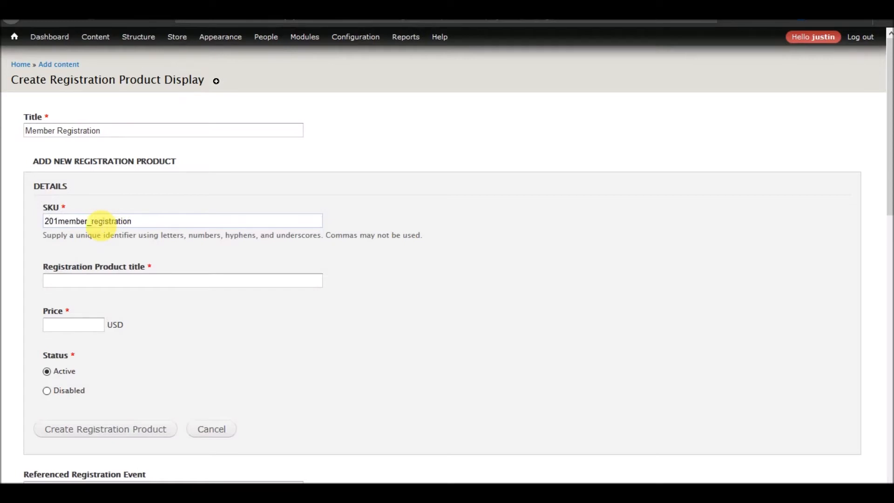
type("_")
left_click(159, 223)
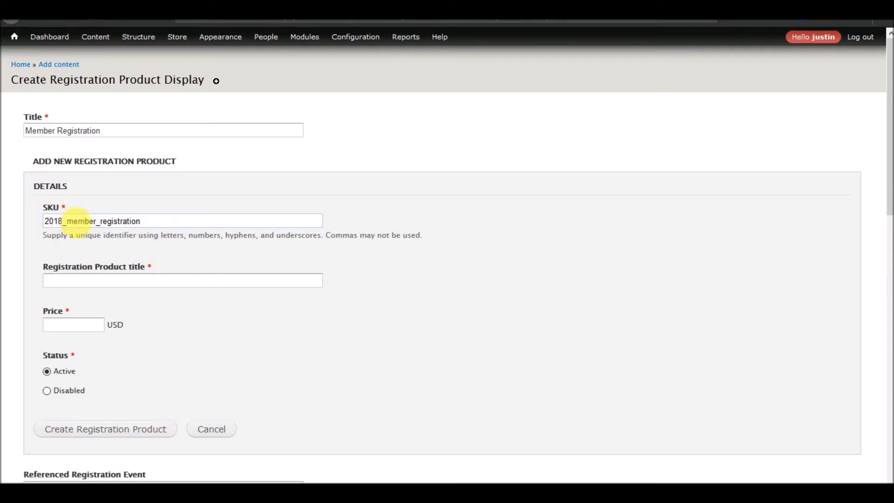
left_click_drag(63, 221, 59, 222)
type("9")
left_click_drag(63, 222, 59, 221)
type("8")
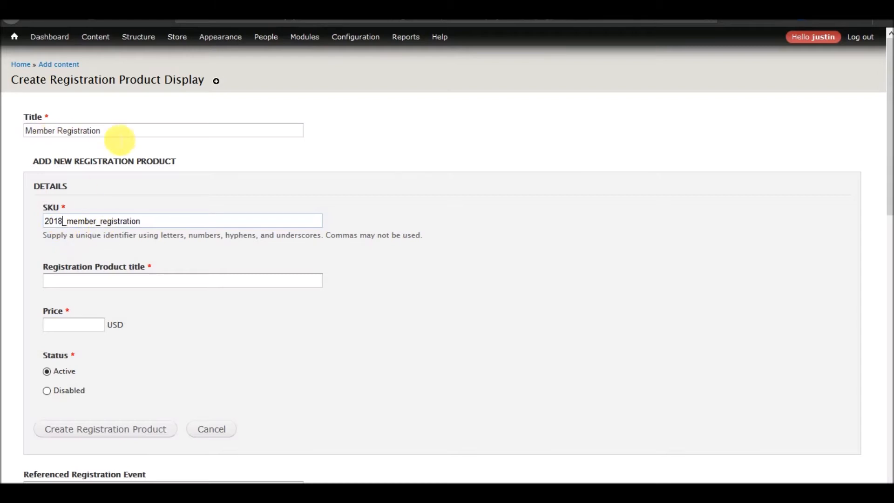
Title the product '2018 Member Registration', price it at 400, and create it
left_click(118, 288)
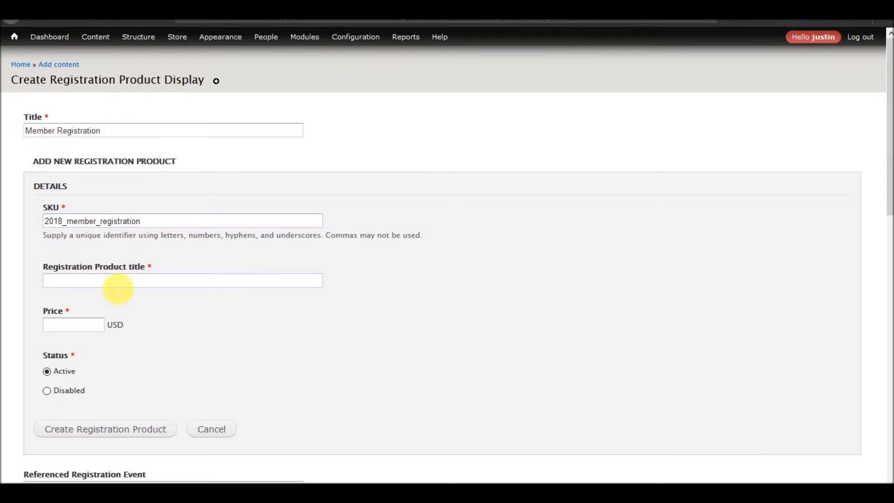
type("2018 Member Registration")
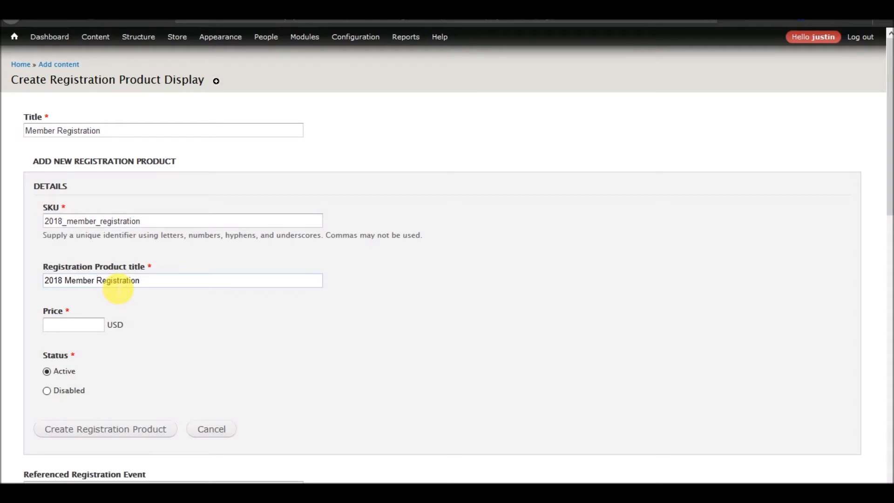
left_click(70, 324)
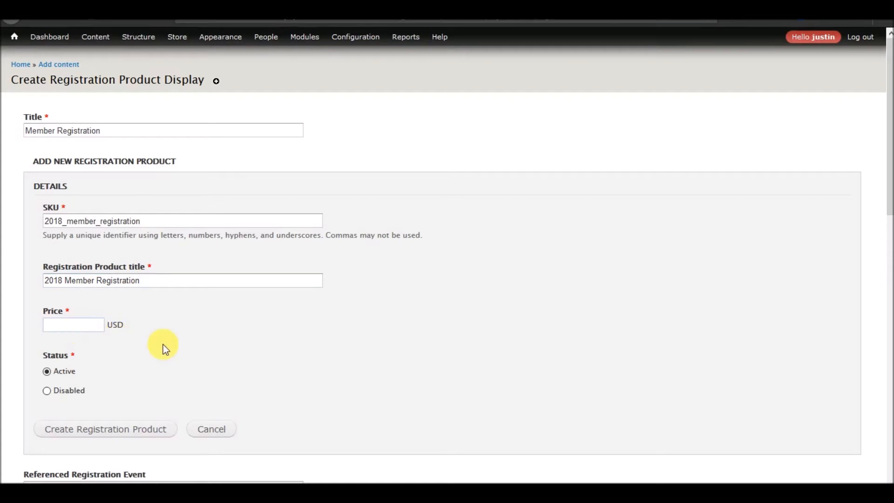
type("400")
left_click(97, 430)
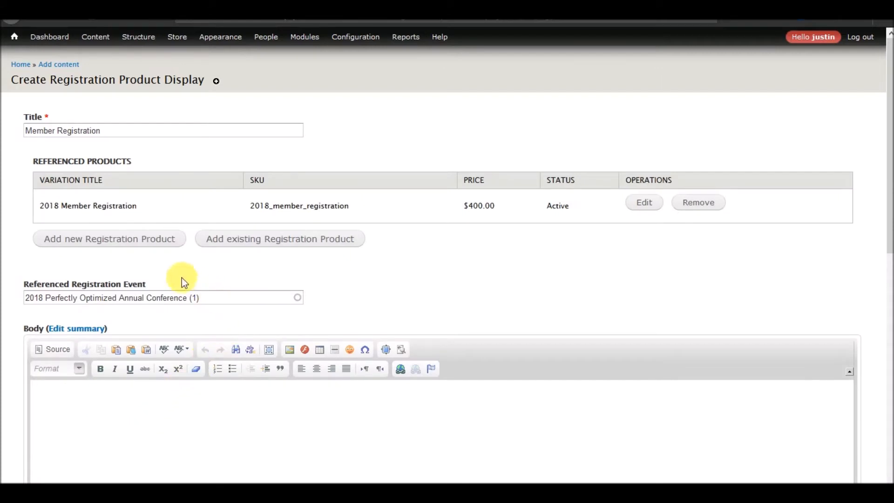
Start another registration product with SKU 2018_non_member_registration
left_click(117, 247)
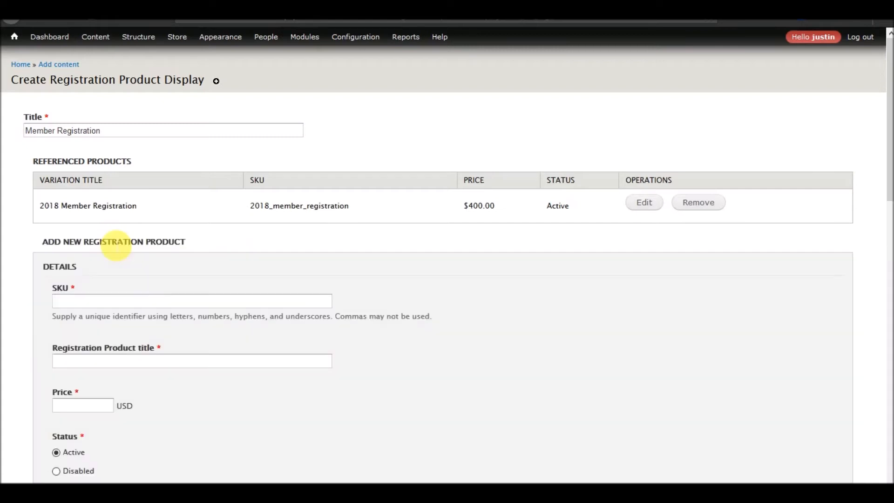
left_click(133, 294)
type("2018_")
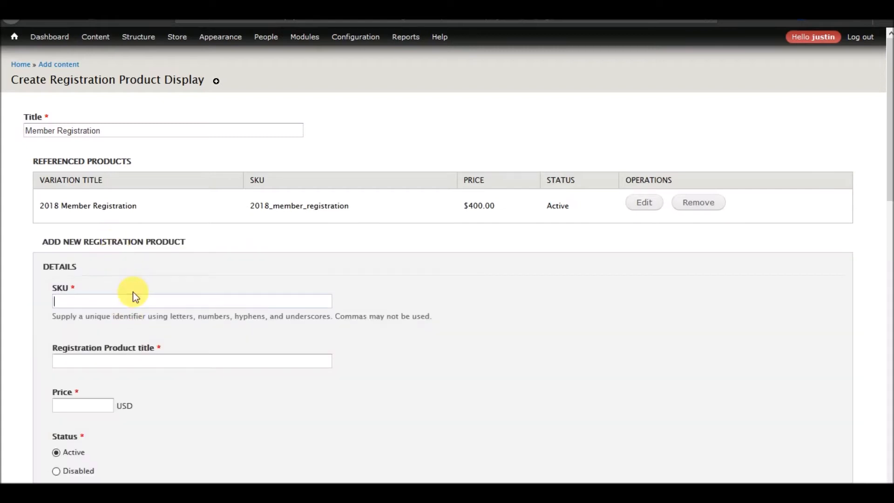
key("BackSpace")
type("non)_")
key("BackSpace")
key("BackSpace")
type("_member_registration")
Title the second product '2018 Non Member Registration' with price 500
key("Tab")
type("2018 Non ")
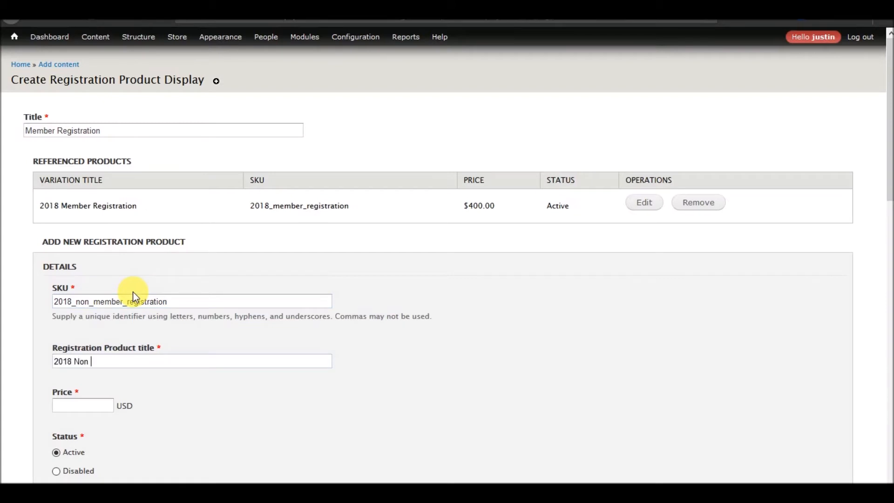
type("Member Registratio")
type("n")
key("Tab")
type("500")
scroll(140, 256, "down", 4)
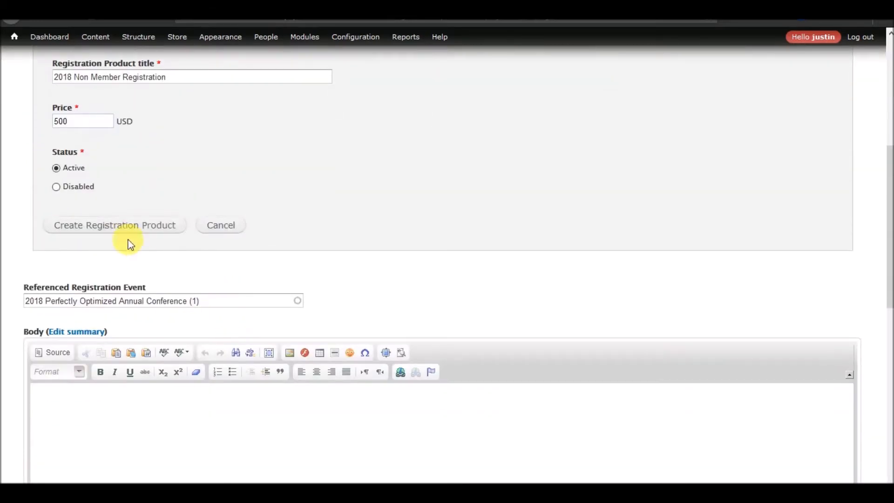
scroll(120, 232, "down", 5)
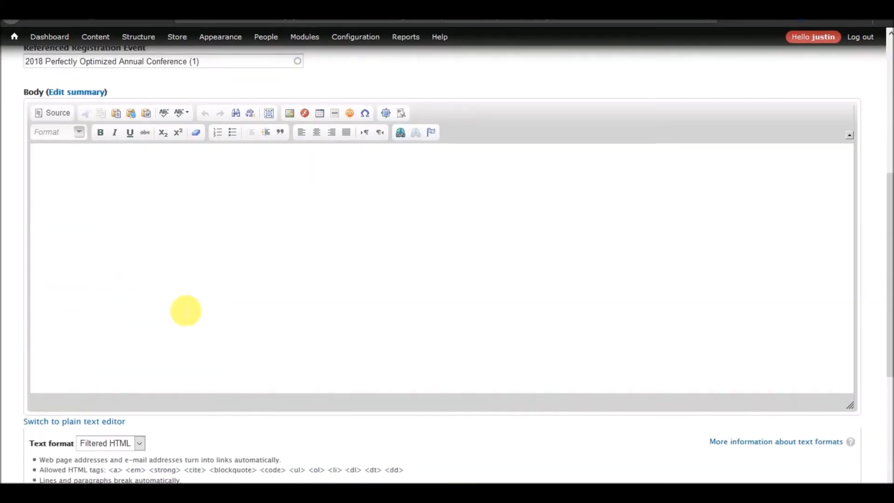
scroll(186, 311, "up", 6)
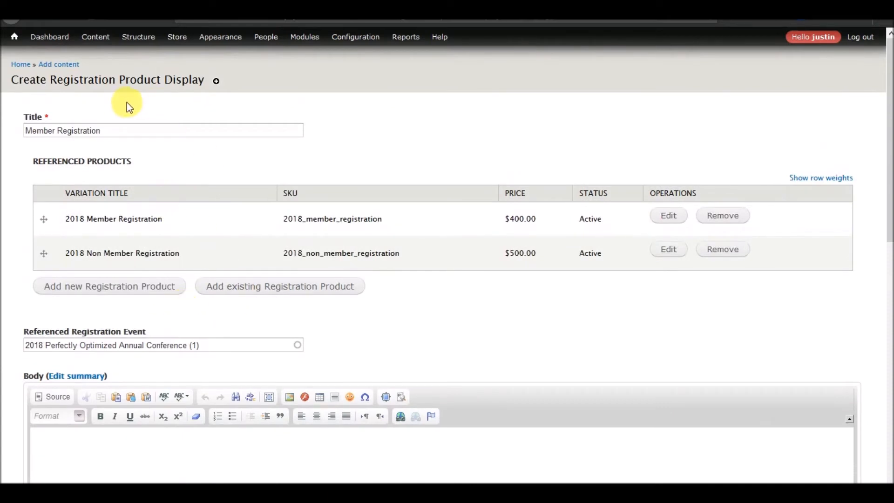
left_click_drag(120, 80, 210, 81)
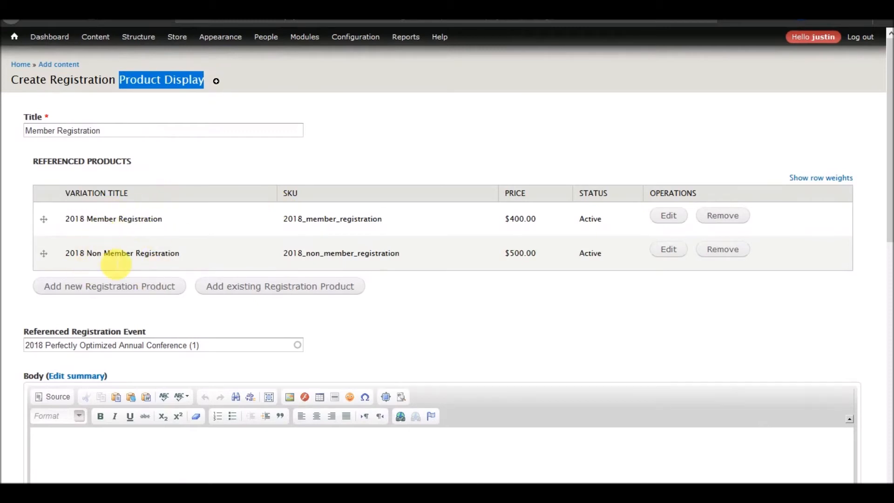
left_click(180, 141)
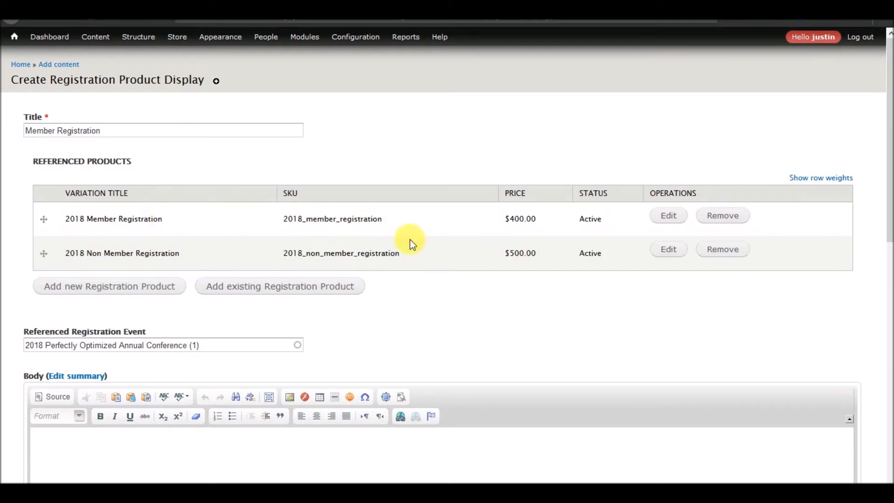
scroll(23, 287, "down", 10)
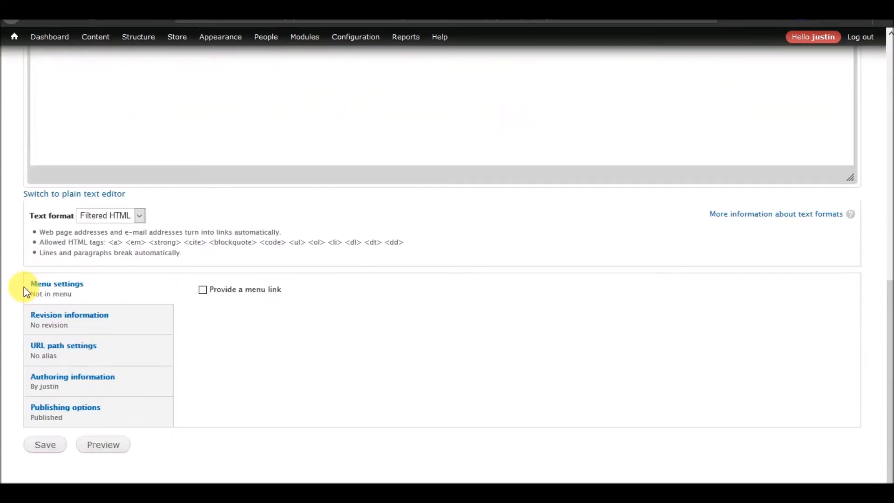
Save the Member Registration display
left_click(47, 449)
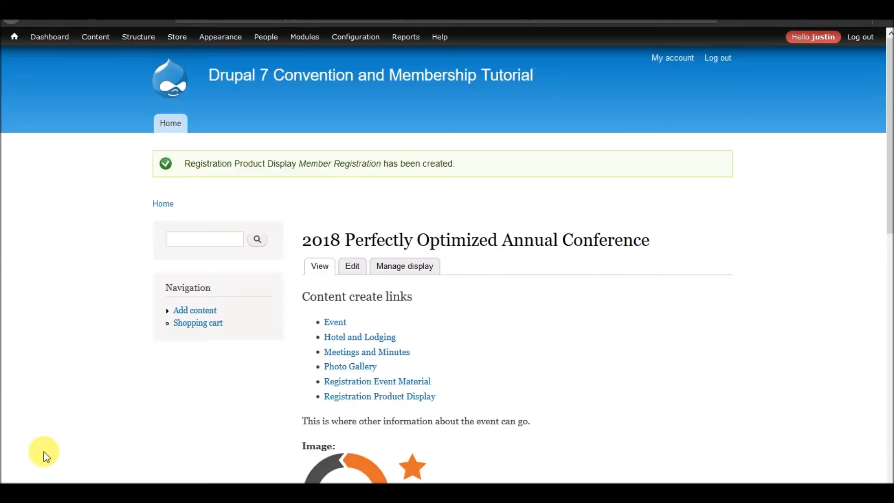
scroll(91, 289, "down", 8)
scroll(91, 289, "down", 3)
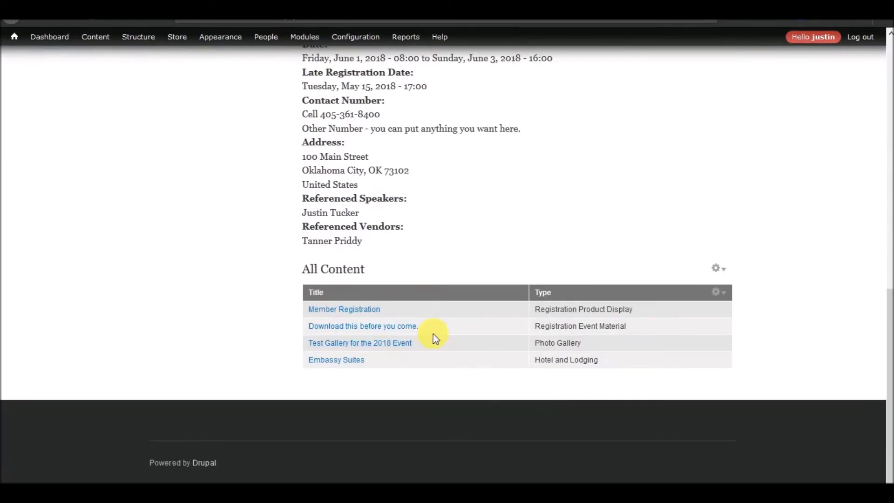
Open the Member Registration page from the conference's All Content list
left_click(343, 309)
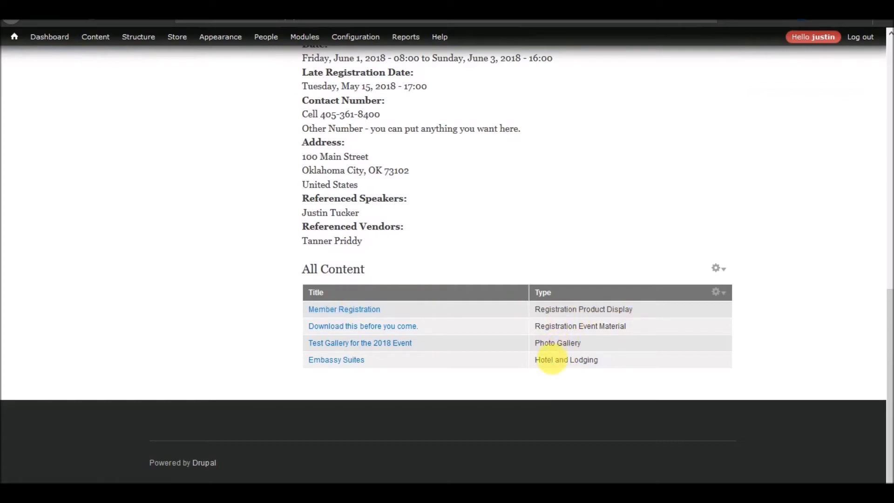
scroll(515, 303, "up", 8)
scroll(418, 240, "up", 2)
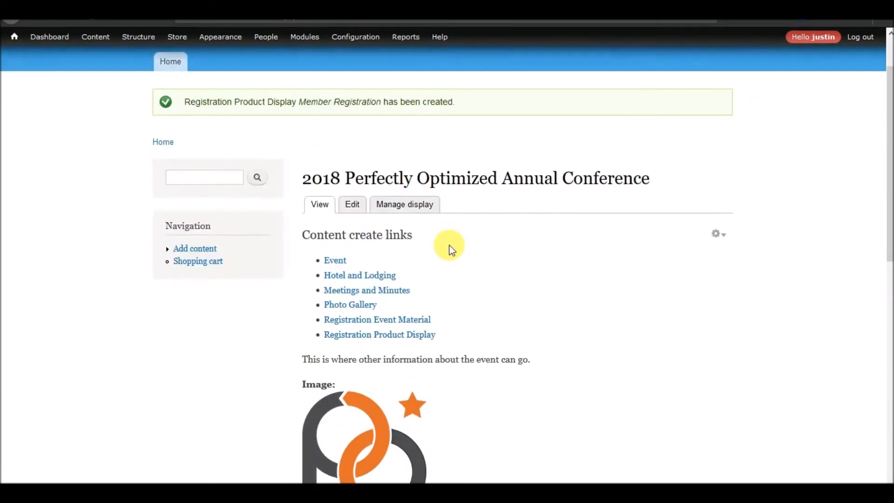
scroll(449, 245, "down", 10)
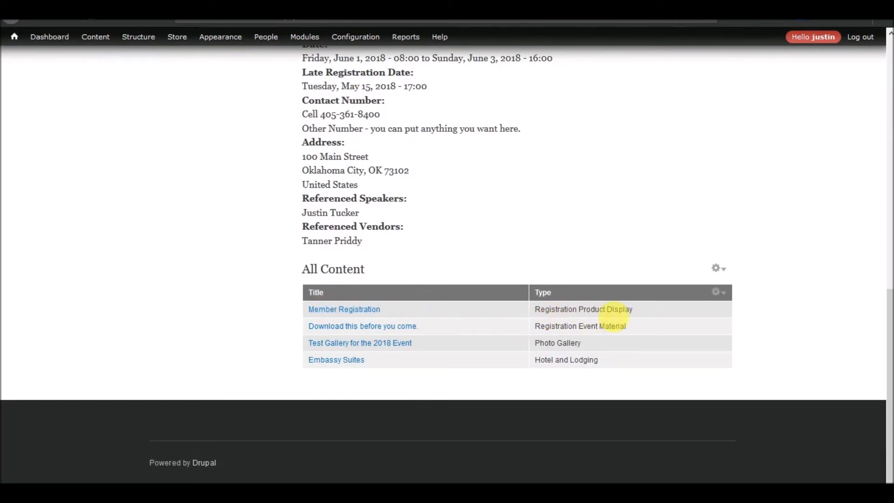
left_click(351, 311)
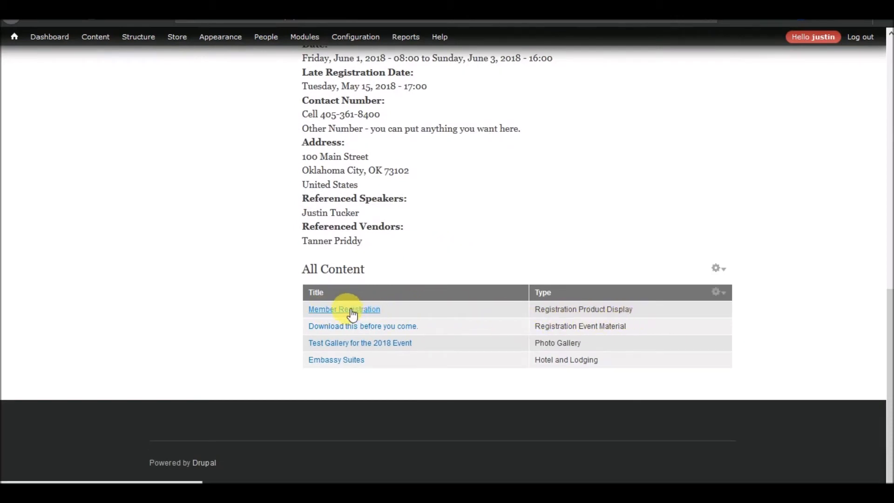
scroll(250, 288, "down", 7)
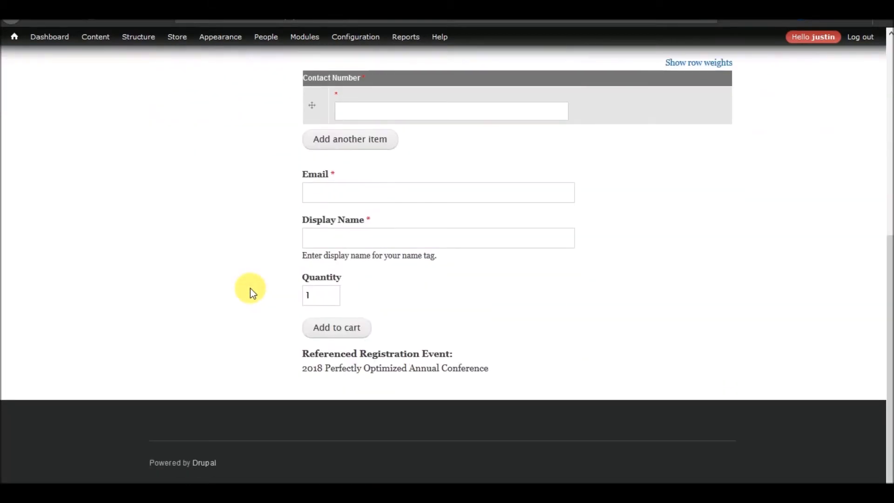
Switch the product to 2018 Non Member Registration, confirming the price changes from $400.00 to $500.00
scroll(250, 288, "up", 7)
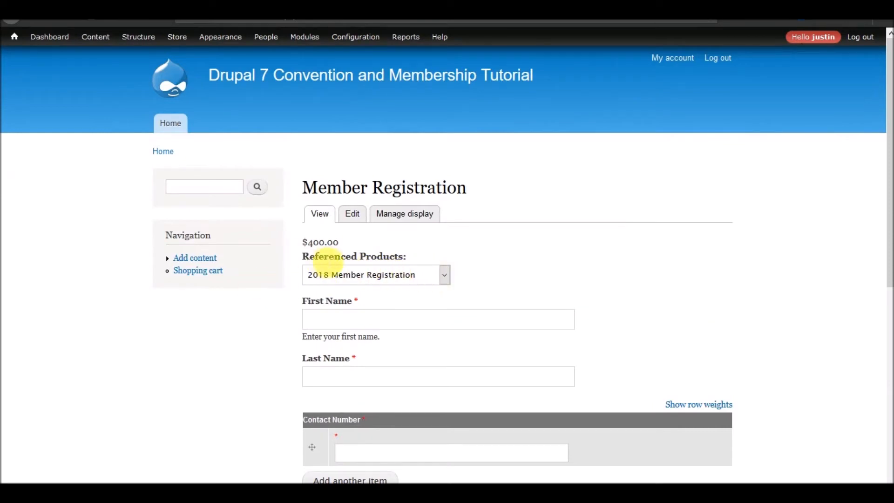
left_click_drag(308, 243, 320, 243)
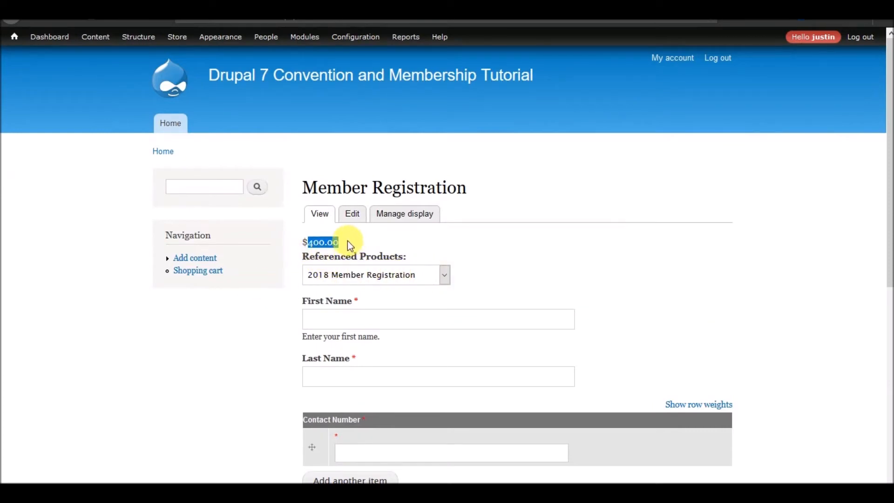
left_click(365, 275)
left_click(368, 308)
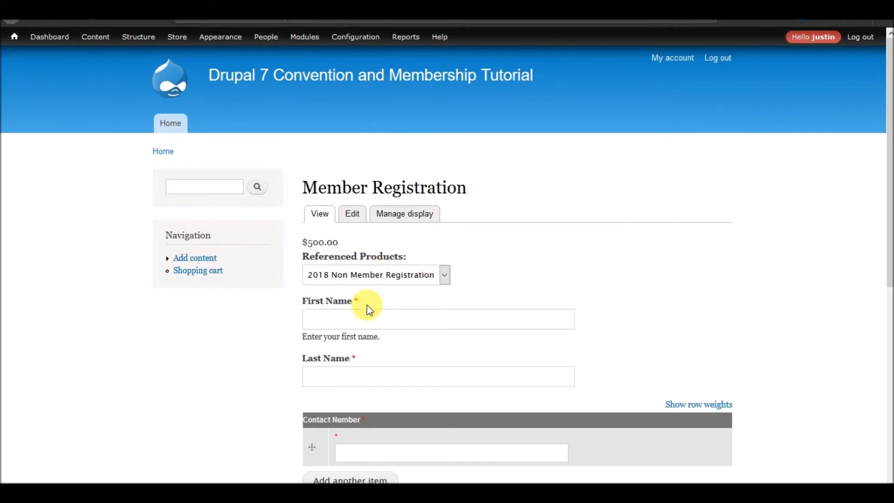
left_click_drag(308, 242, 341, 244)
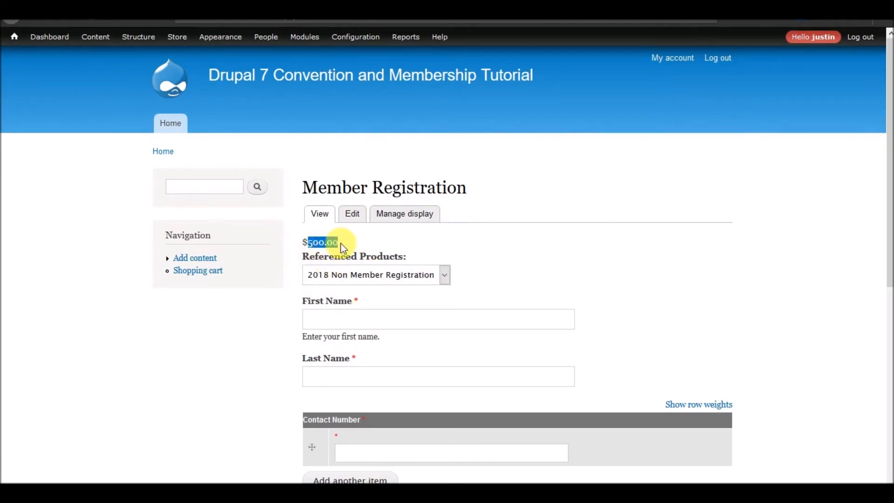
left_click(498, 313)
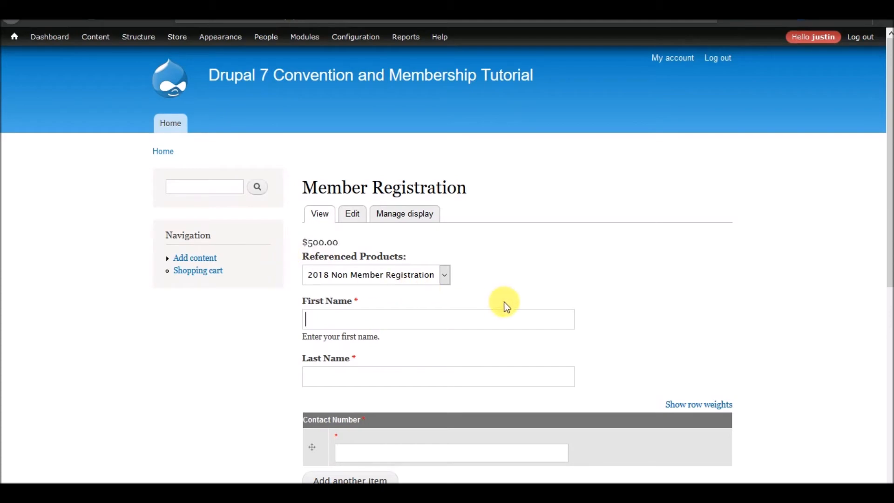
scroll(506, 307, "down", 7)
left_click(333, 297)
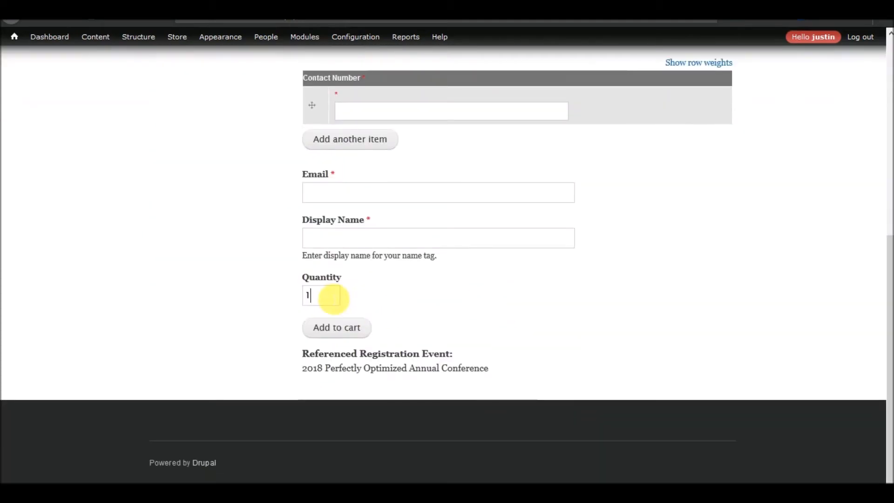
left_click_drag(332, 297, 290, 297)
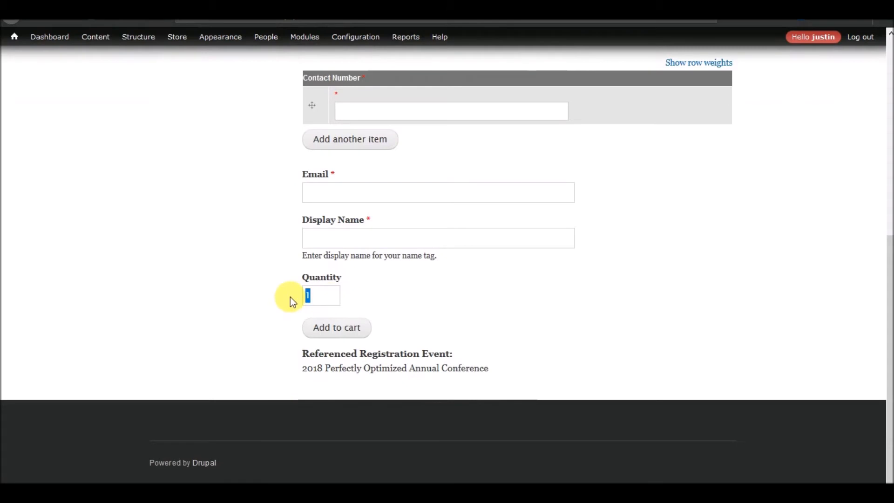
left_click(332, 302)
scroll(396, 301, "up", 3)
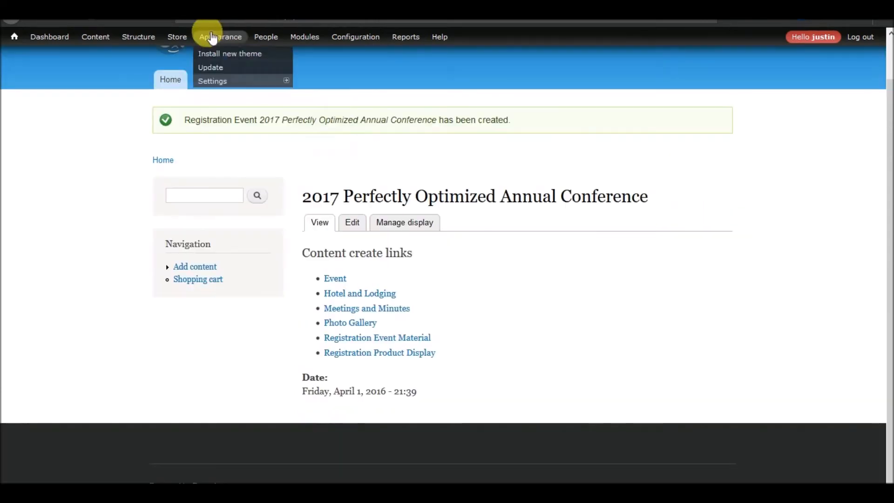
View Manage fields for the Registration line item type, then return to Member Registration
mouse_move(182, 55)
mouse_move(184, 94)
mouse_move(298, 123)
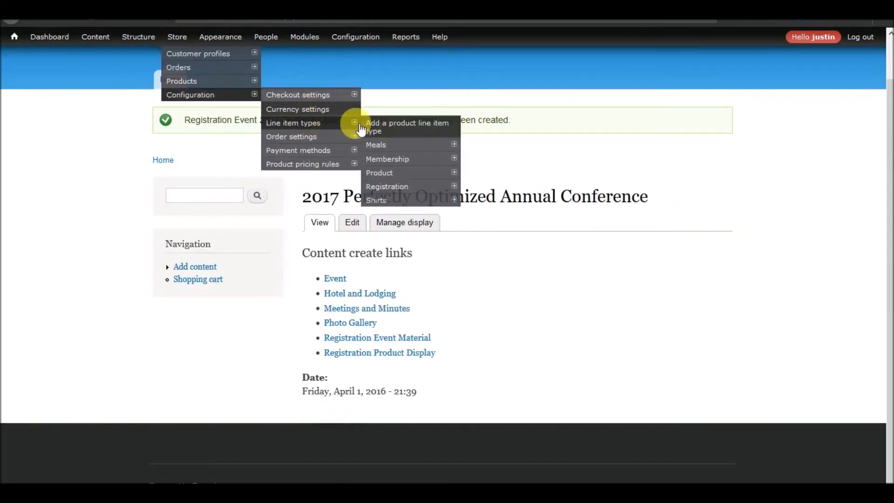
mouse_move(409, 174)
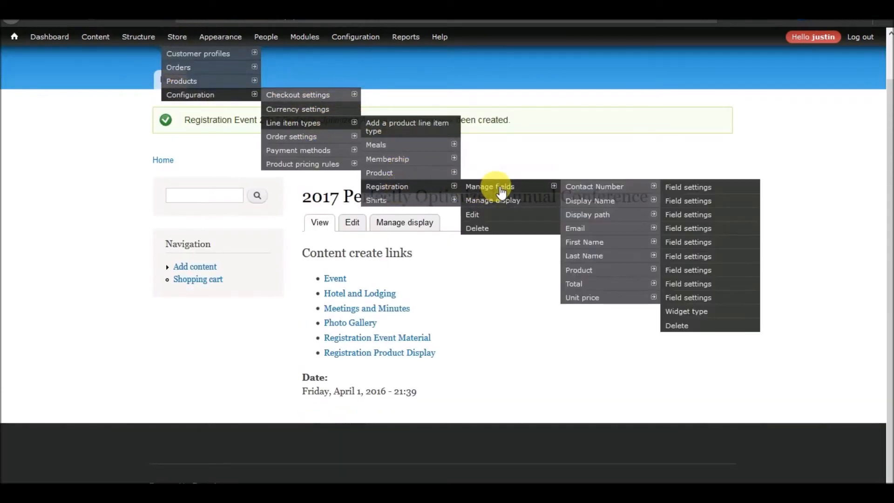
left_click(502, 191)
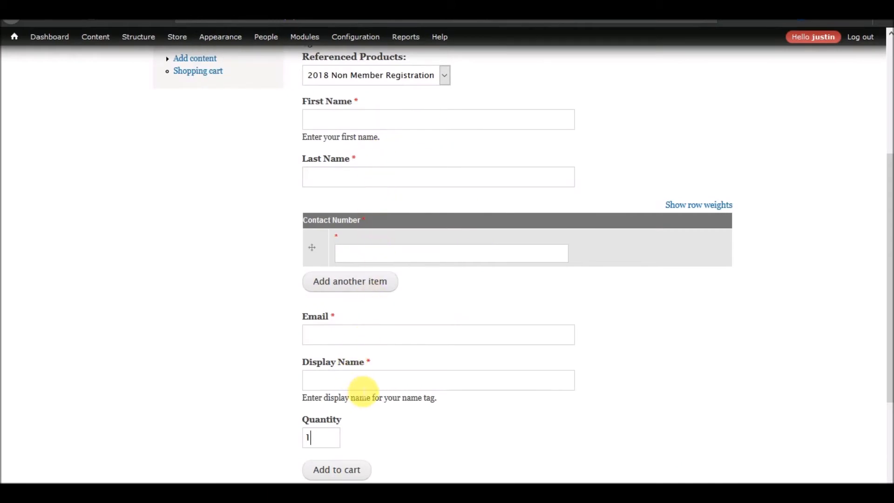
scroll(365, 388, "up", 3)
Enter the attendee's first and last name, fixing a typo in the first name
left_click(374, 263)
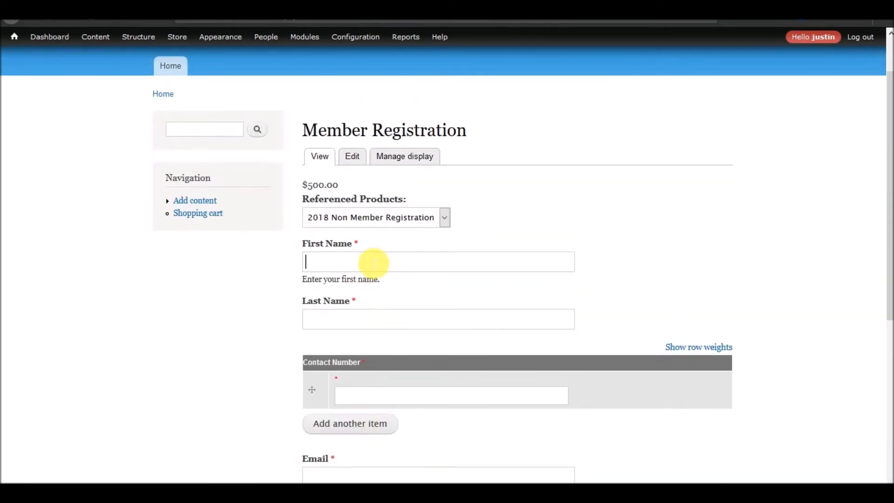
key("shift+Tab")
key("Tab")
scroll(408, 283, "down", 6)
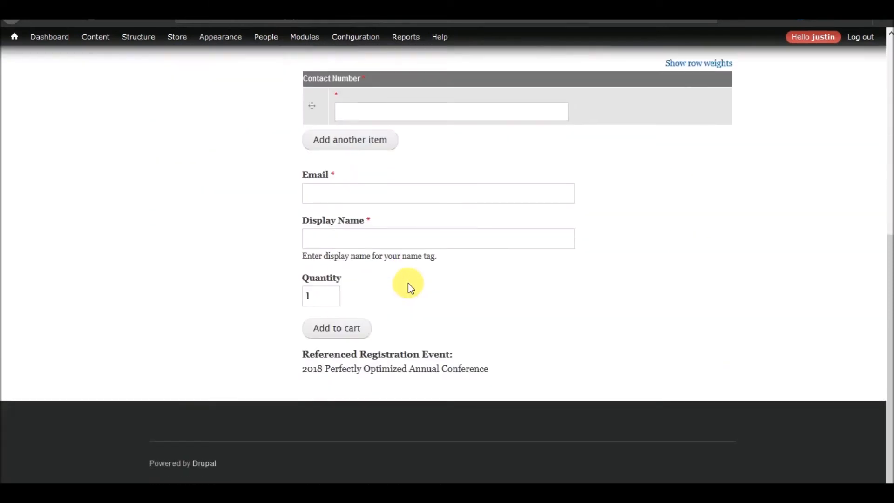
scroll(339, 397, "up", 2)
Try Add to cart and review the errors for missing contact number, email and display name
left_click(340, 397)
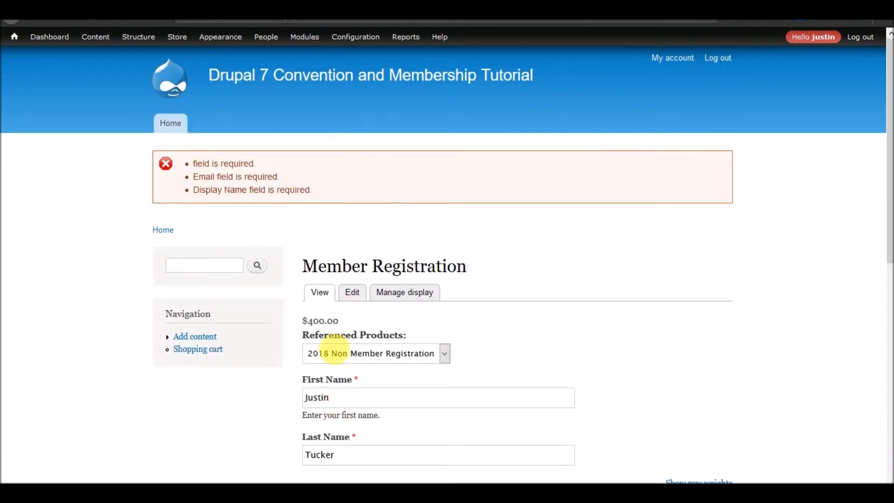
scroll(379, 243, "down", 6)
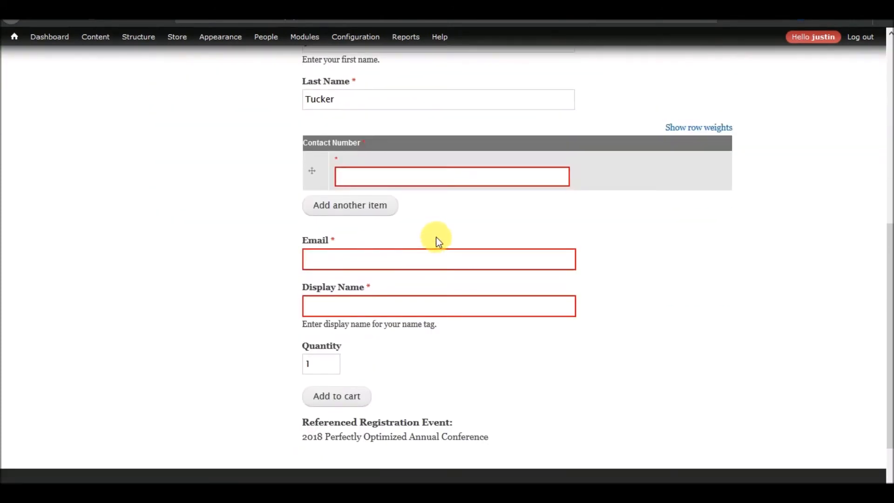
scroll(439, 242, "up", 5)
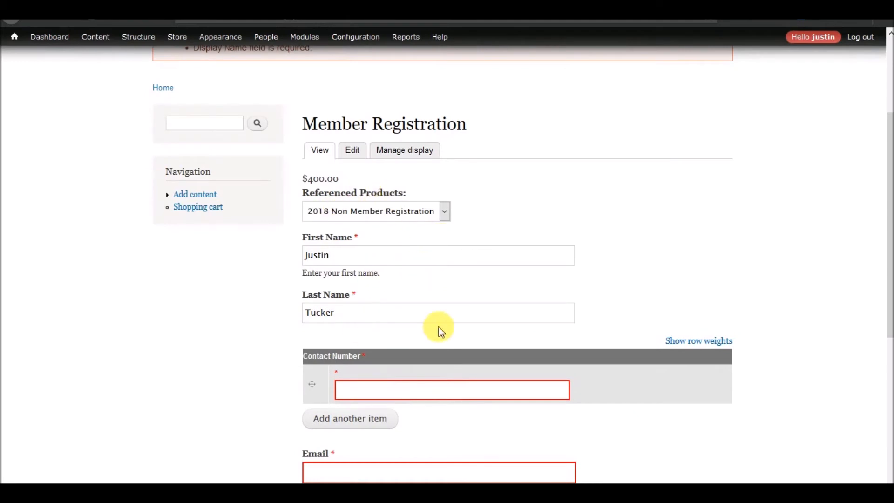
scroll(441, 330, "down", 5)
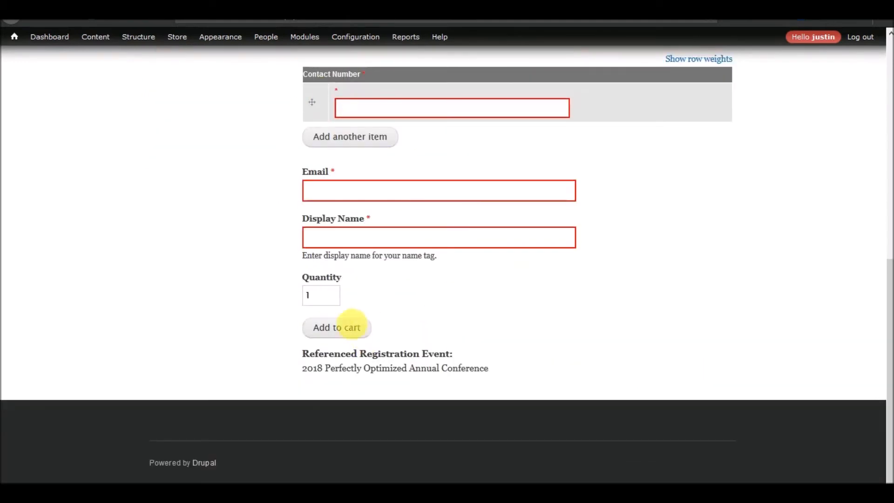
left_click_drag(302, 369, 521, 369)
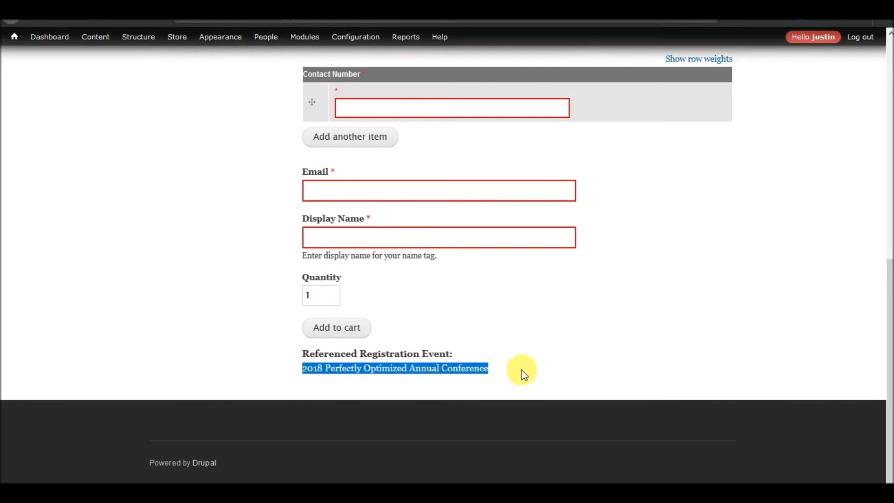
scroll(494, 382, "up", 8)
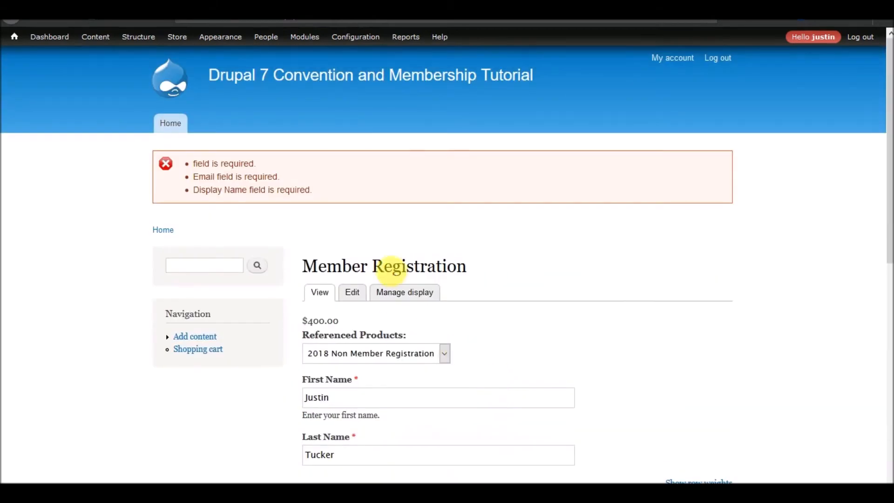
Make the Referenced Registration Event label link to the referenced entity and save the display settings
left_click(393, 288)
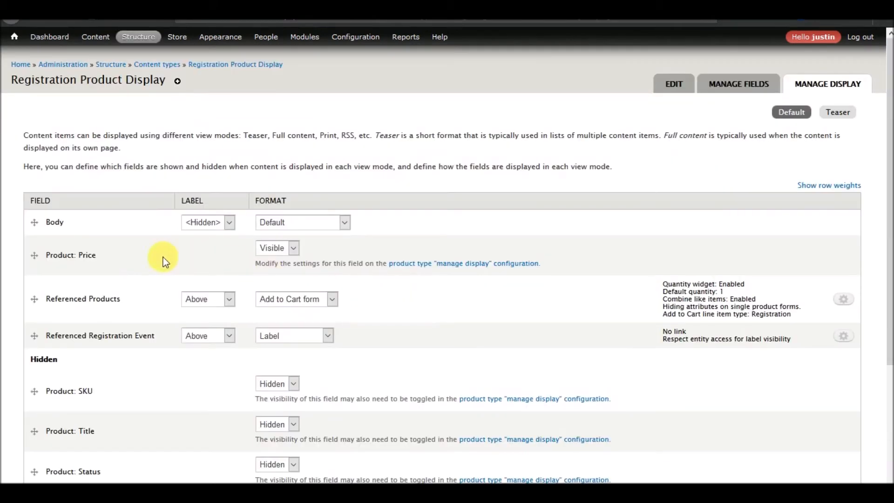
left_click(845, 337)
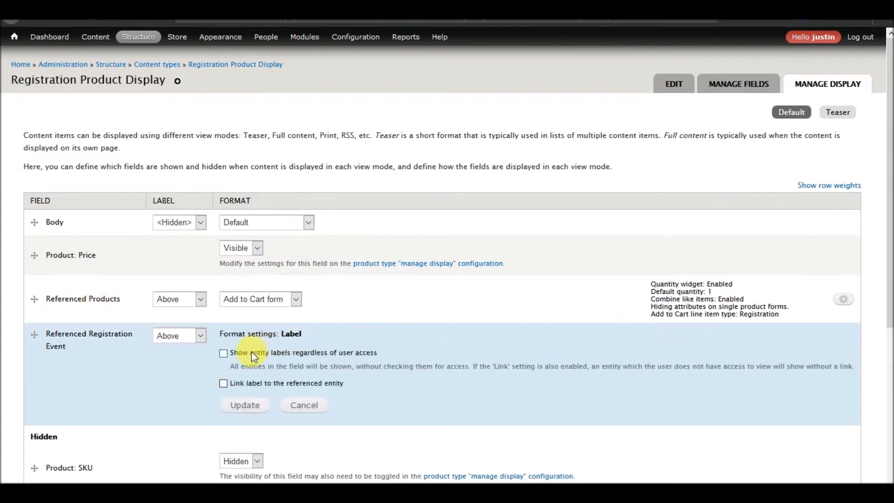
left_click(244, 405)
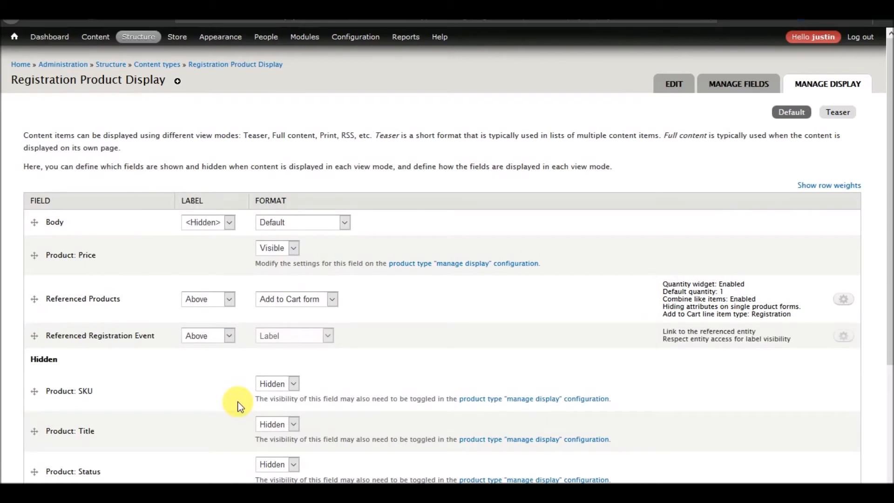
scroll(13, 356, "down", 3)
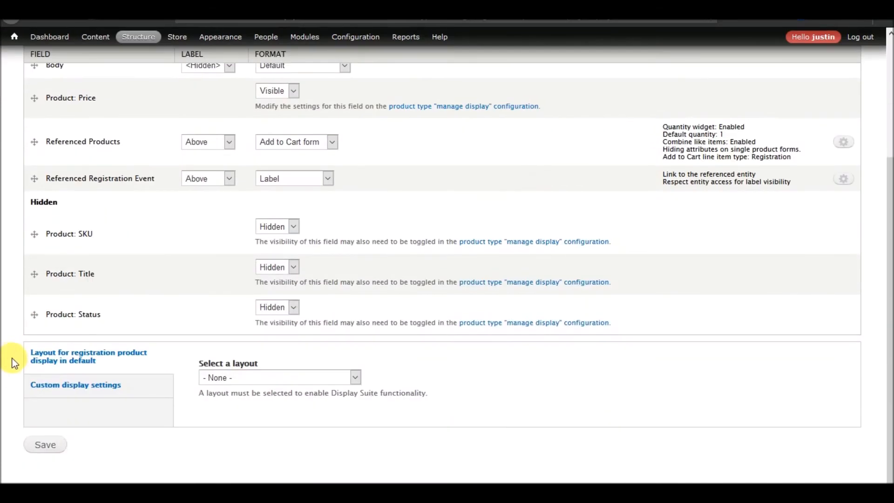
left_click(43, 447)
Follow the event link to the 2018 Perfectly Optimized Annual Conference page
scroll(103, 372, "down", 7)
scroll(105, 371, "down", 2)
left_click(391, 369)
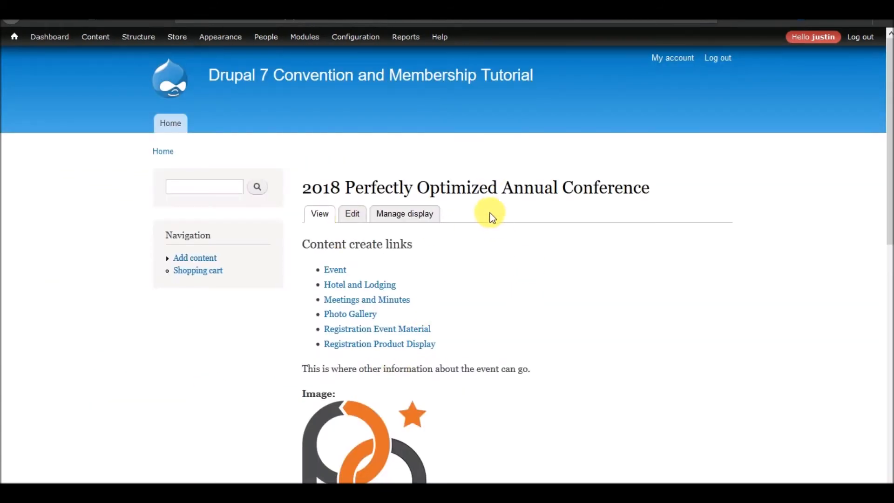
Open Member Registration and toggle between non-member ($500.00) and member ($400.00) products
scroll(497, 221, "down", 10)
left_click(344, 312)
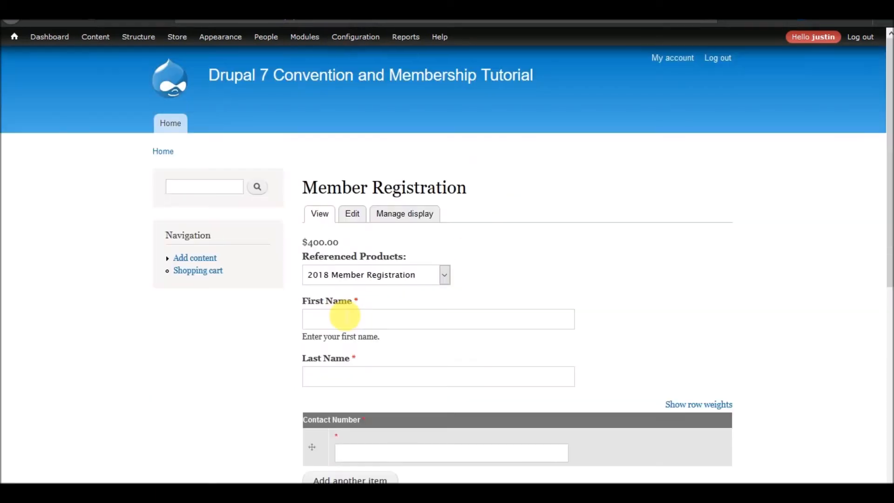
left_click(443, 278)
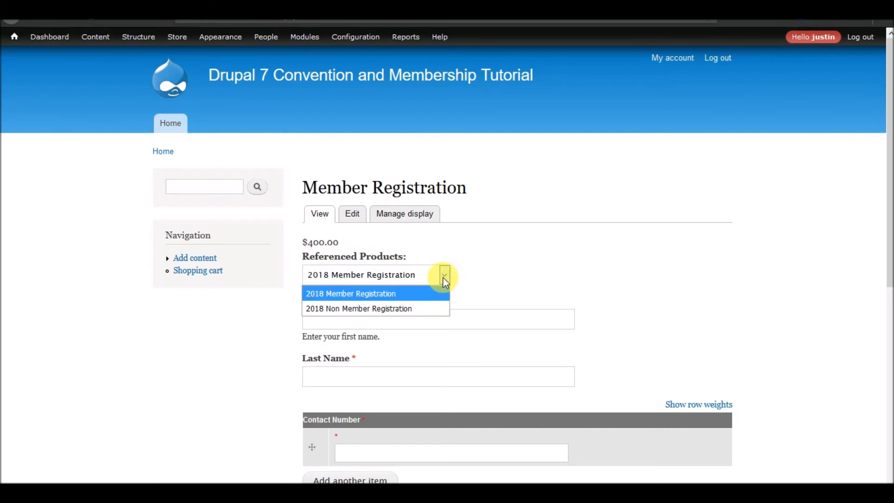
left_click(396, 309)
left_click(387, 280)
left_click(382, 289)
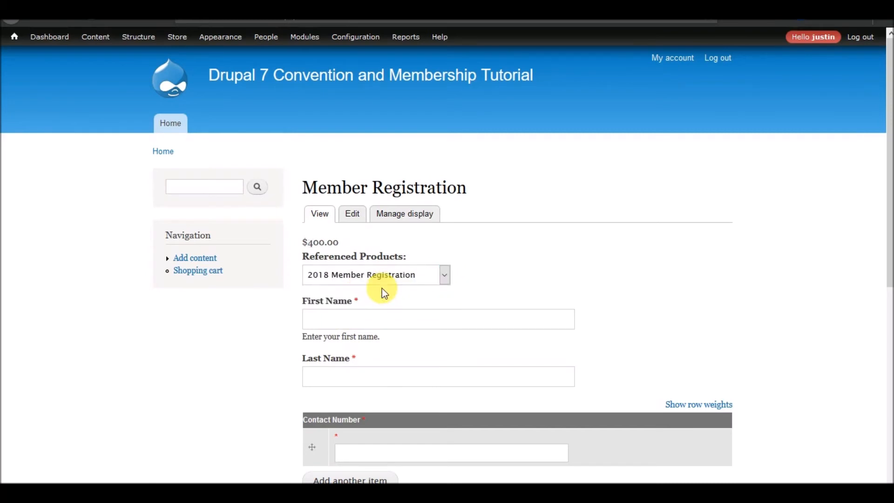
left_click(406, 282)
left_click(406, 282)
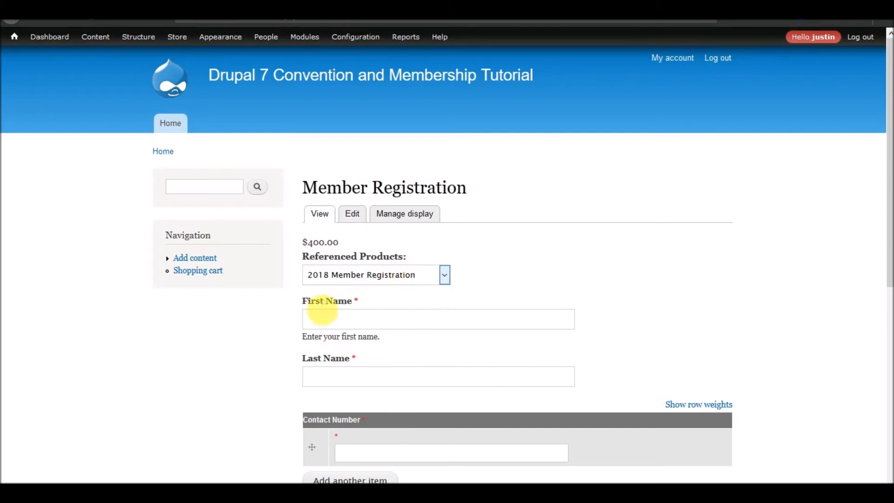
left_click(381, 275)
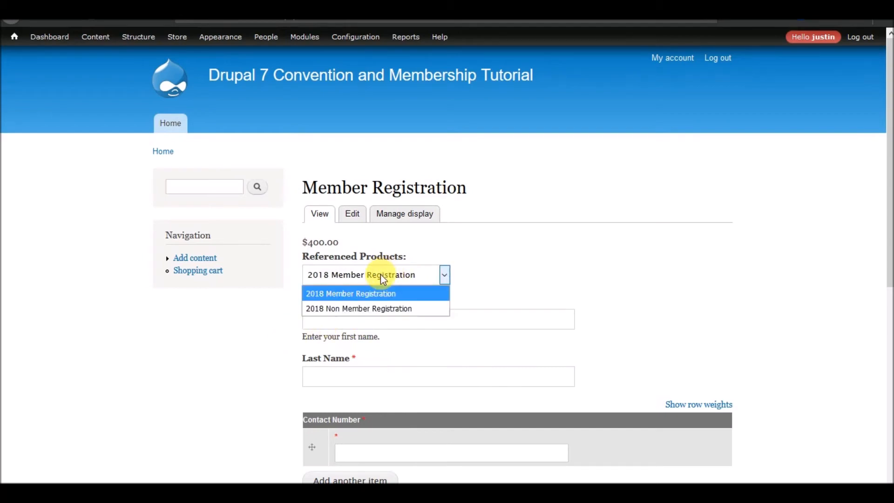
left_click(376, 298)
Return to the conference page and reopen Member Registration, leaving 2018 Member Registration selected
scroll(320, 354, "down", 7)
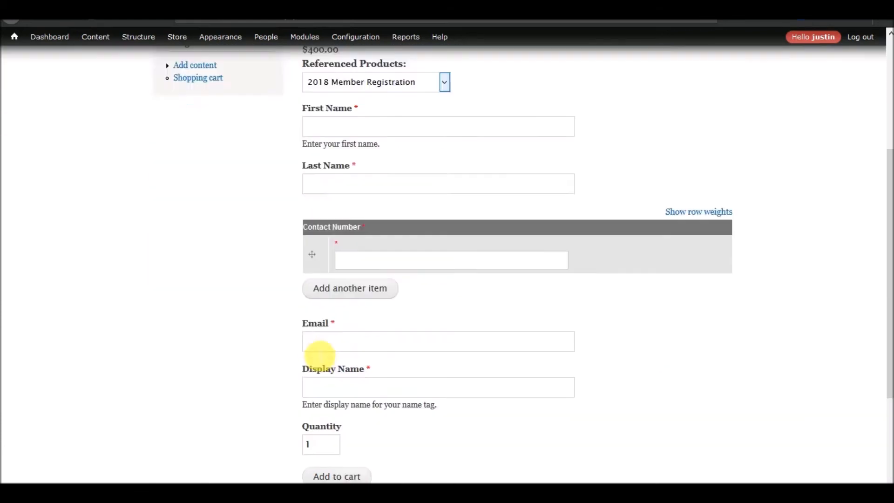
left_click(368, 370)
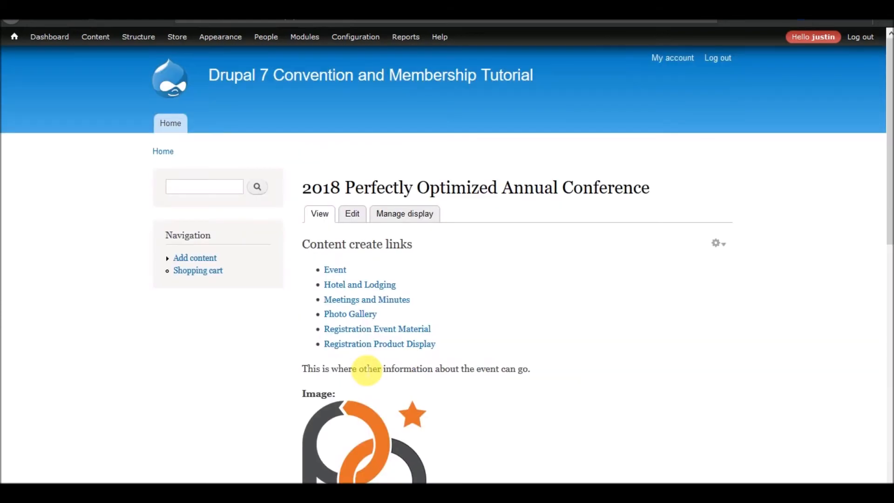
scroll(298, 289, "down", 10)
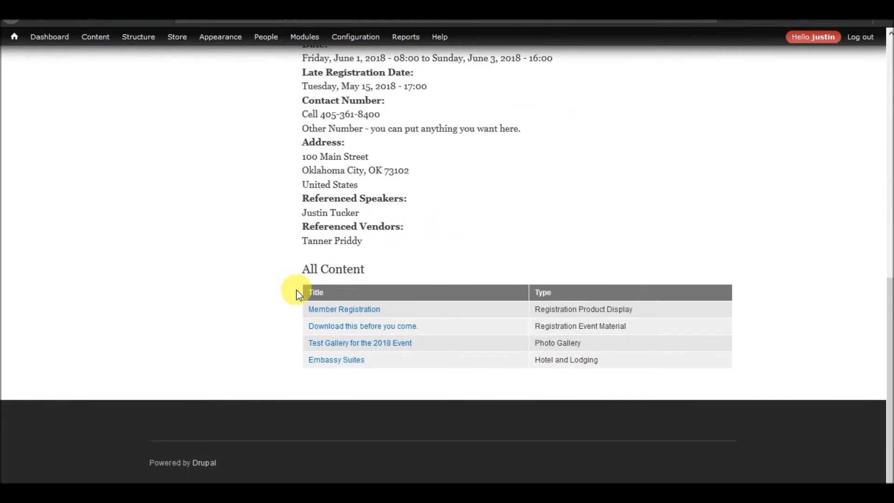
left_click(352, 313)
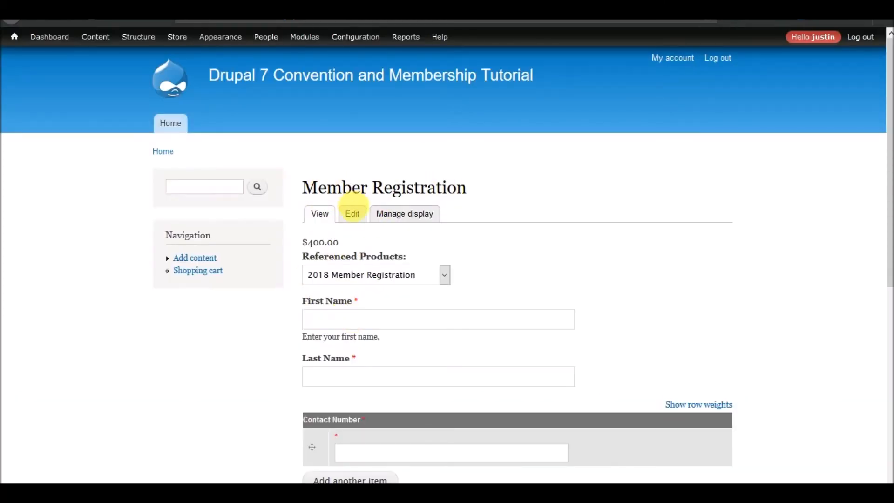
left_click(438, 277)
left_click(439, 277)
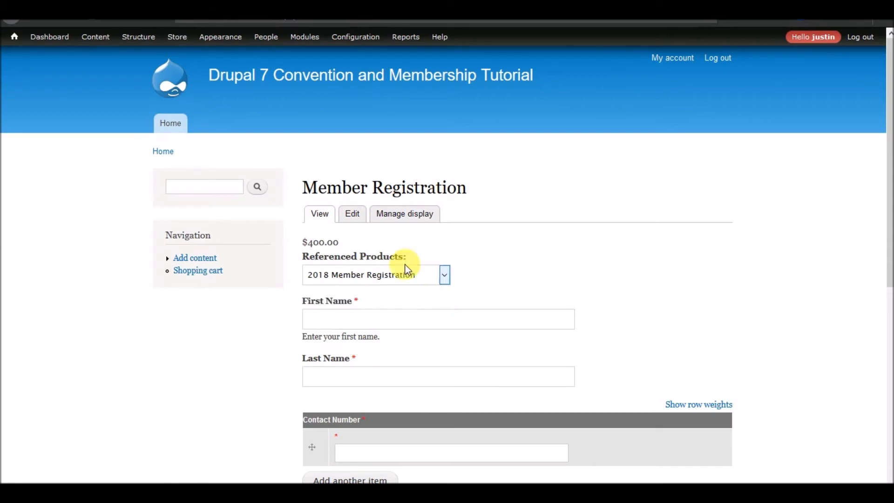
Edit the display and create '2018 Member Students', SKU 2018_member_student, priced $200.00
left_click(354, 219)
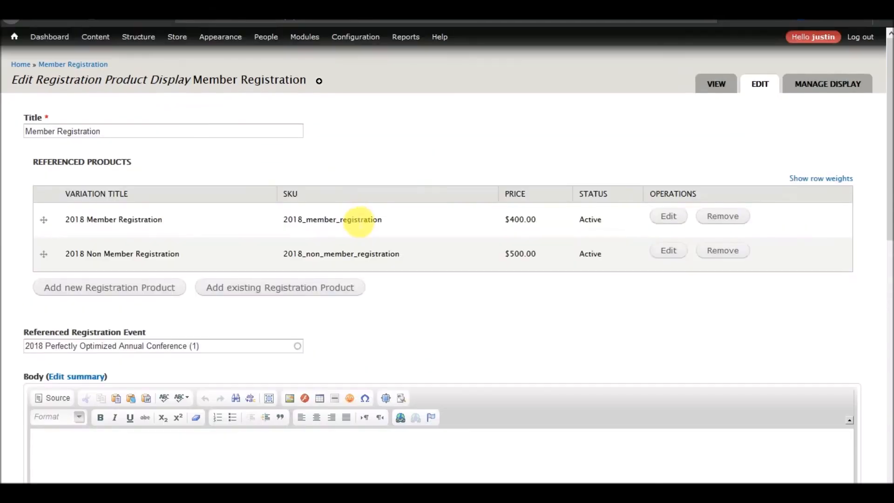
left_click(122, 291)
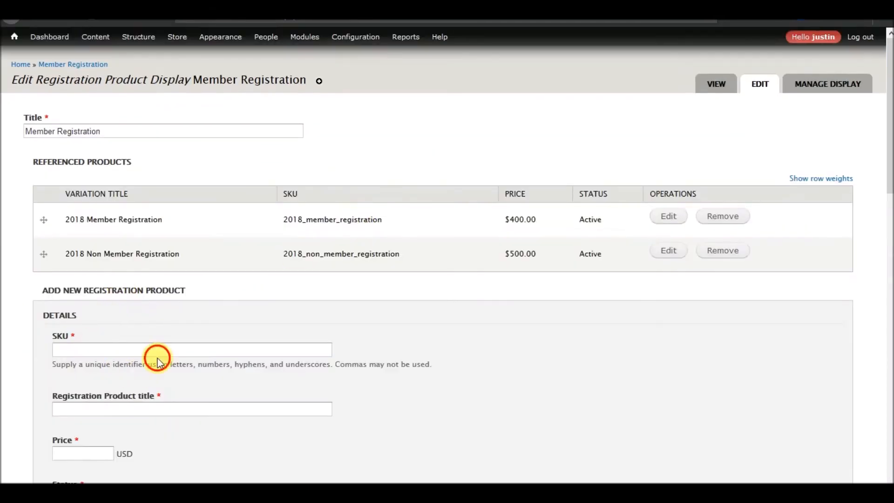
left_click(174, 350)
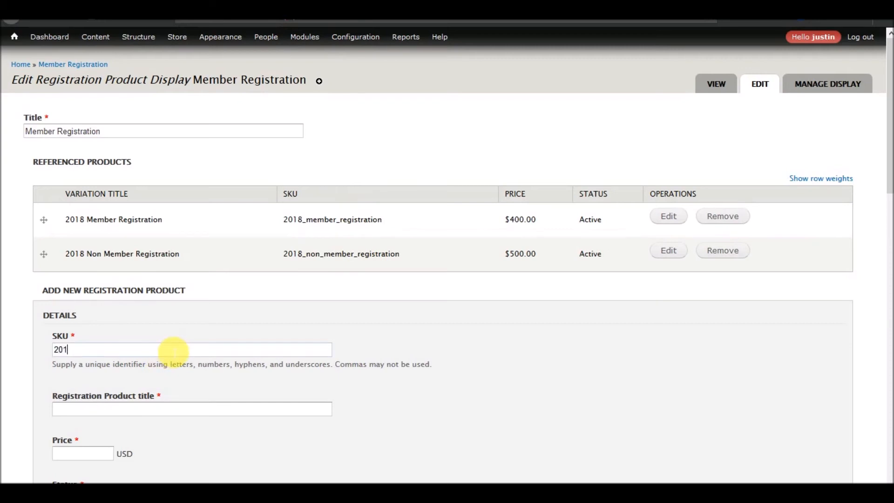
type("2018 mem")
left_click(169, 410)
type("2018 Member Studen")
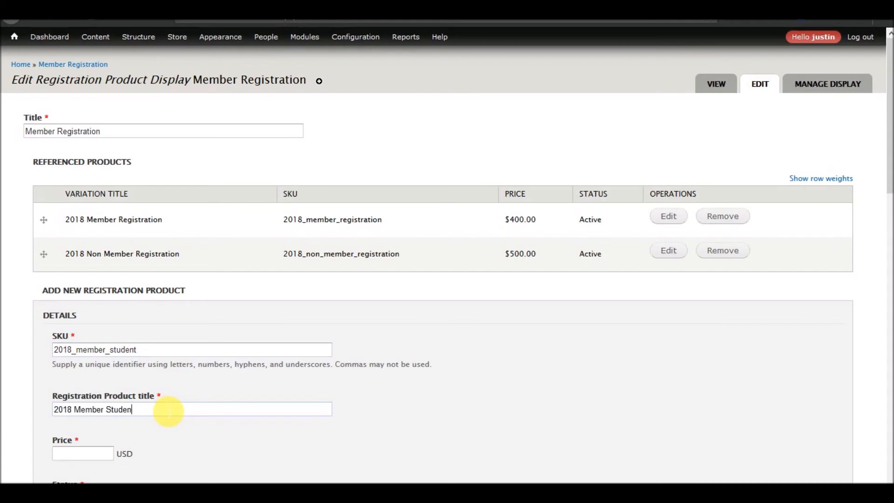
left_click(97, 455)
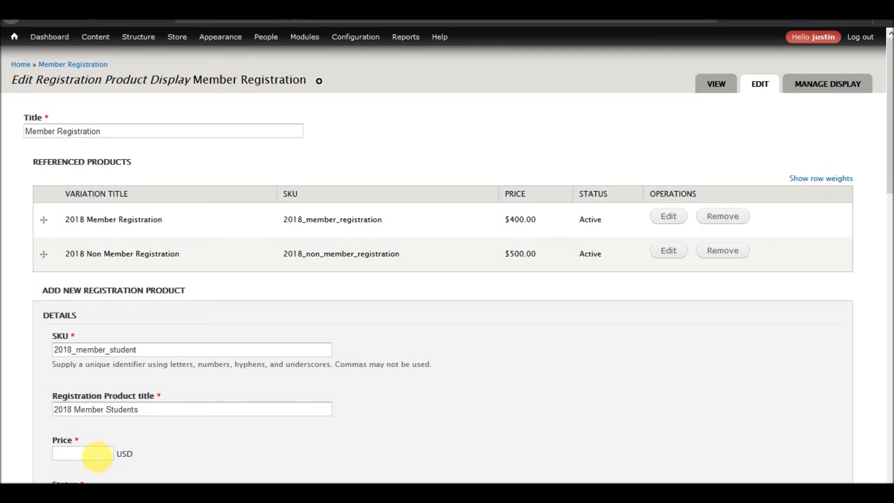
scroll(148, 405, "down", 6)
left_click(95, 274)
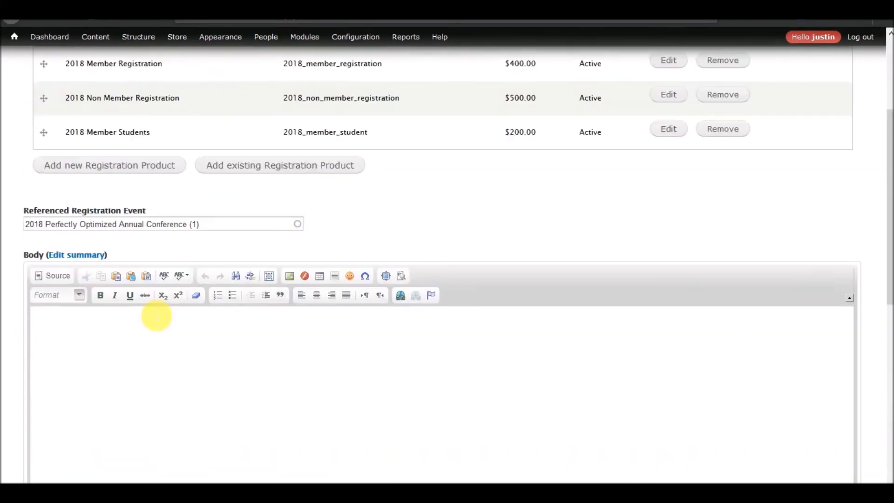
scroll(336, 192, "up", 2)
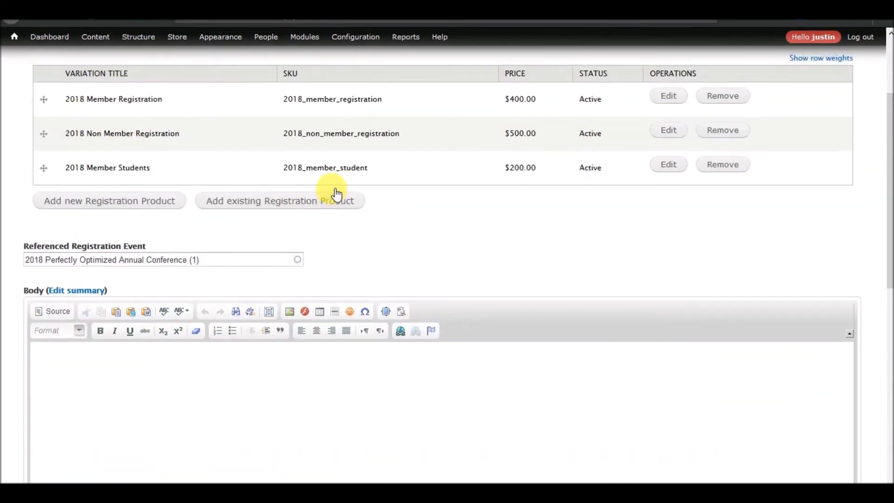
Start a new registration product titled '2018 Non Member Students', clearing the mis-entered SKU
left_click(132, 264)
left_click(182, 331)
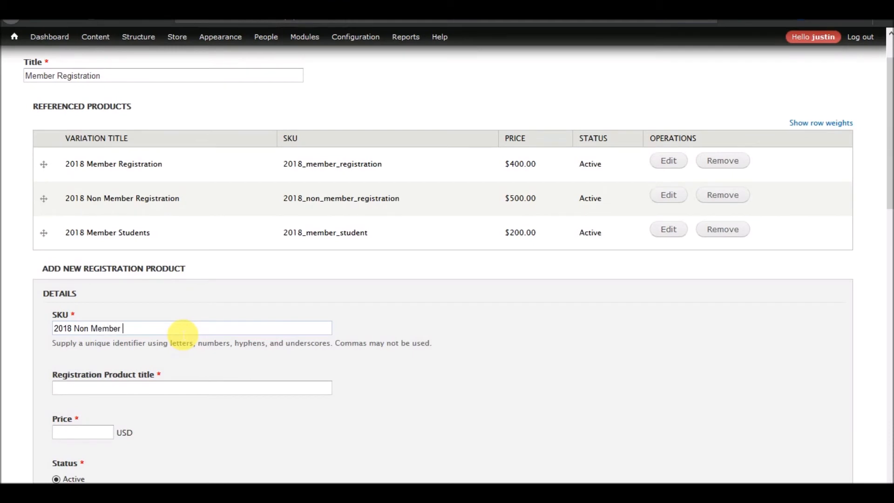
type("2018 Non Member Students")
key("Tab")
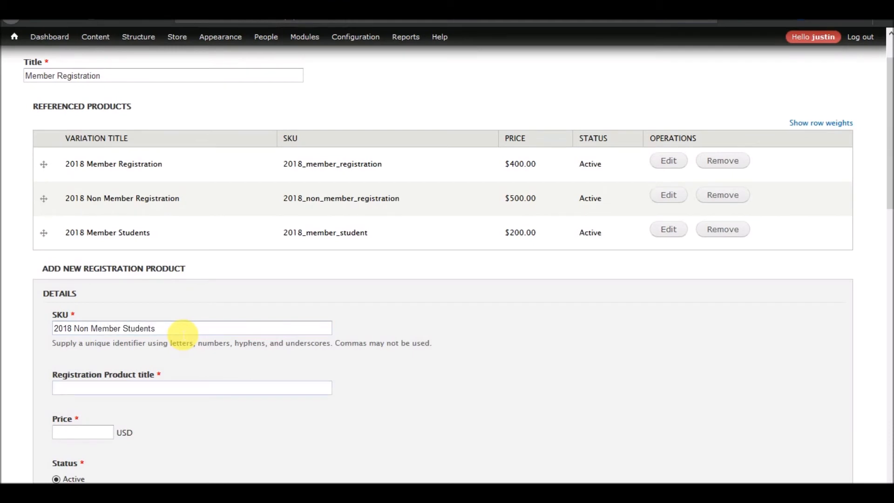
left_click_drag(172, 328, 8, 335)
key("ctrl+c")
key("BackSpace")
left_click_drag(88, 388, 33, 391)
key("ctrl+v")
Give it SKU 2018_non_member_students and a $300.00 price, then create the product
left_click(111, 331)
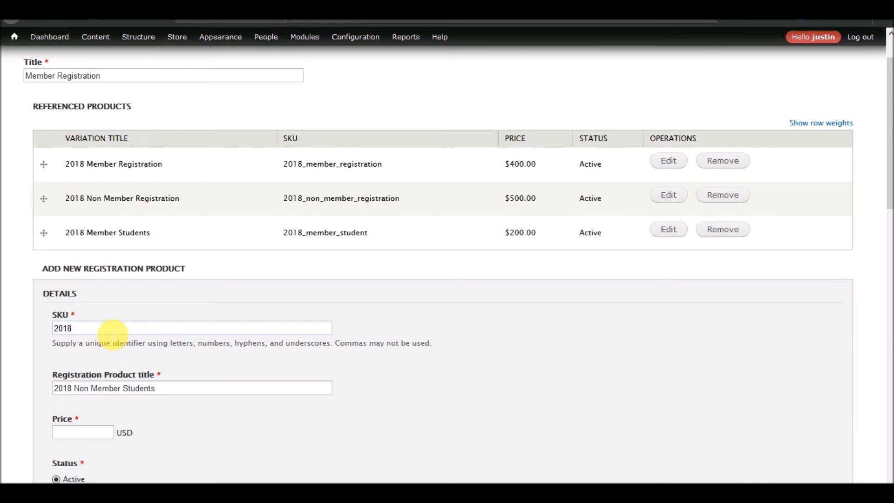
type("2018_non_member_students")
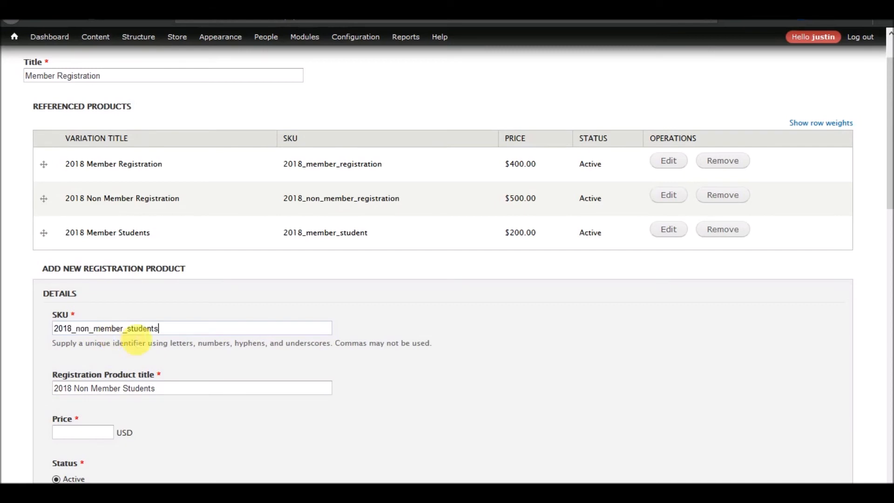
left_click(93, 433)
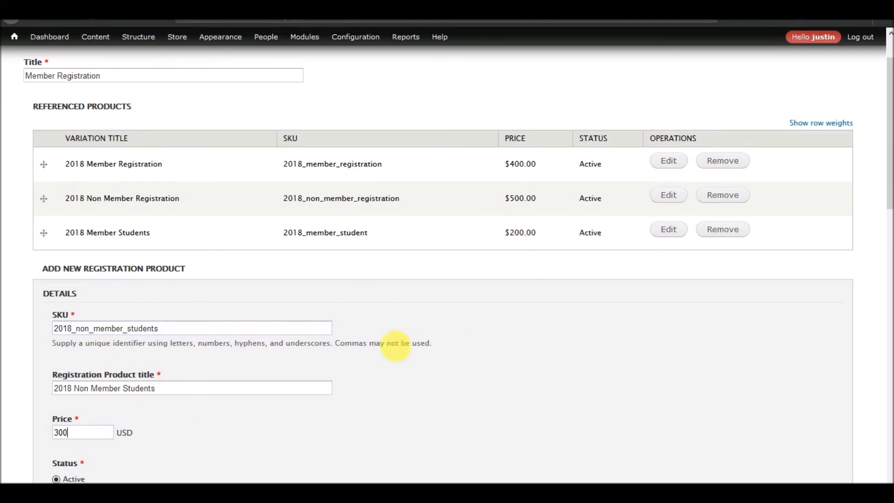
scroll(391, 347, "down", 4)
left_click(136, 331)
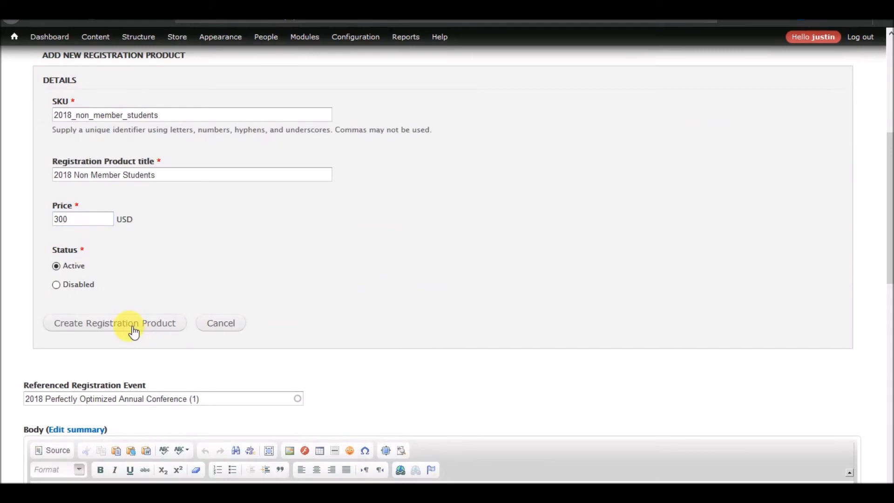
scroll(170, 313, "up", 5)
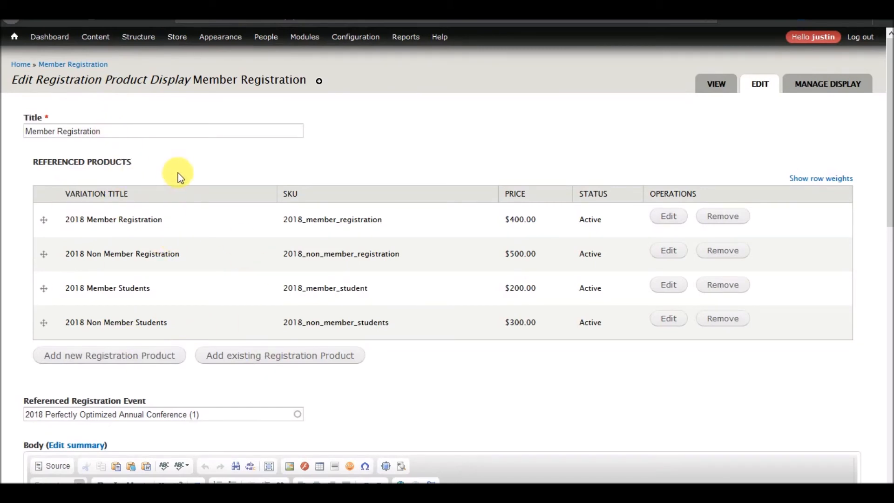
left_click(75, 362)
scroll(157, 358, "down", 2)
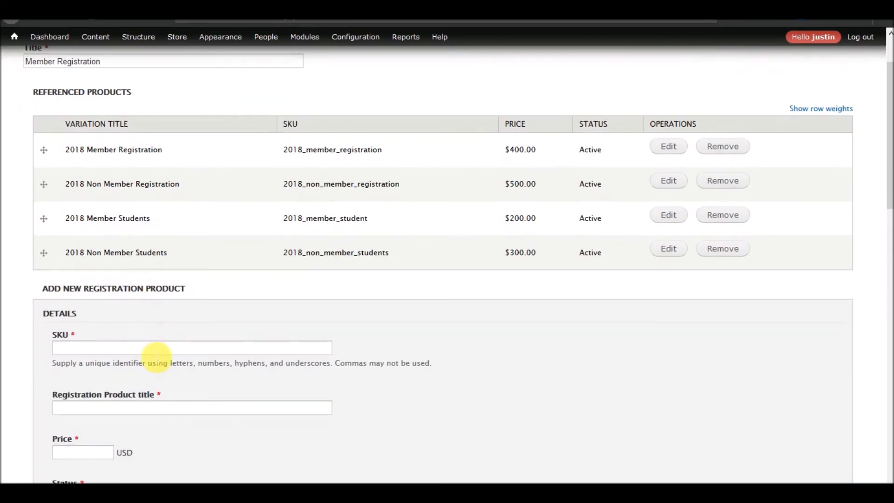
scroll(210, 319, "down", 7)
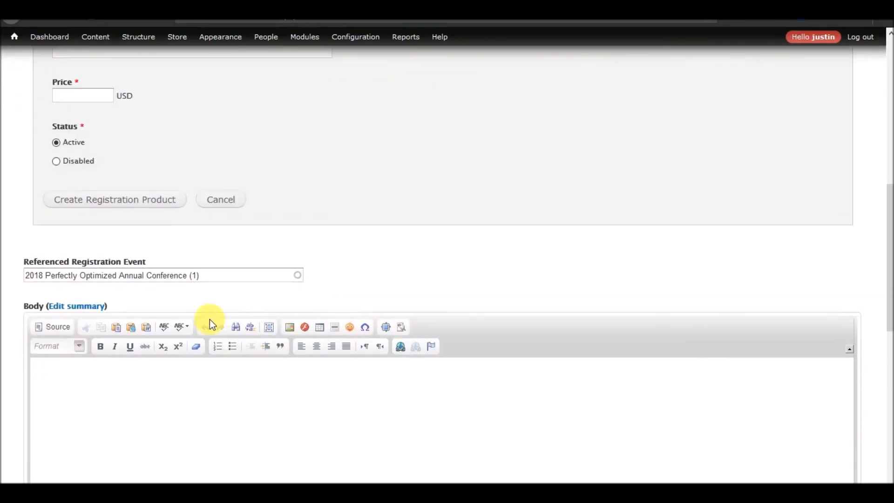
left_click(219, 205)
scroll(456, 259, "up", 8)
left_click(673, 218)
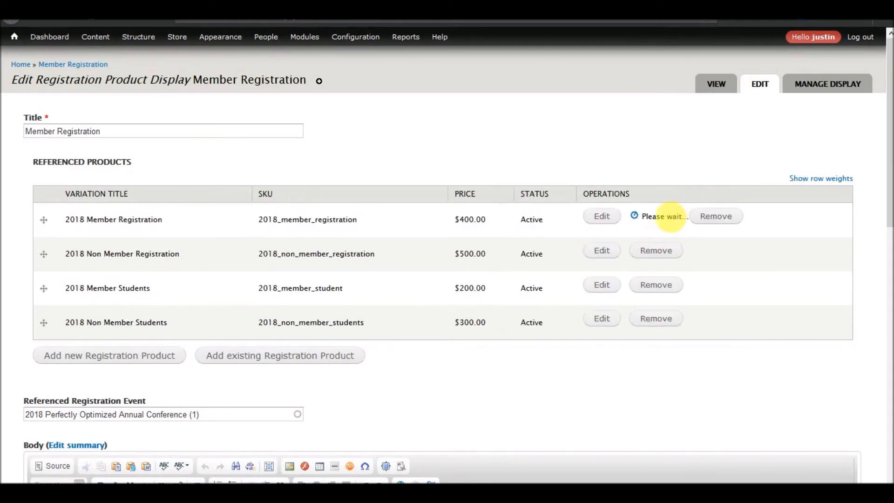
left_click(188, 285)
type("_early_bird")
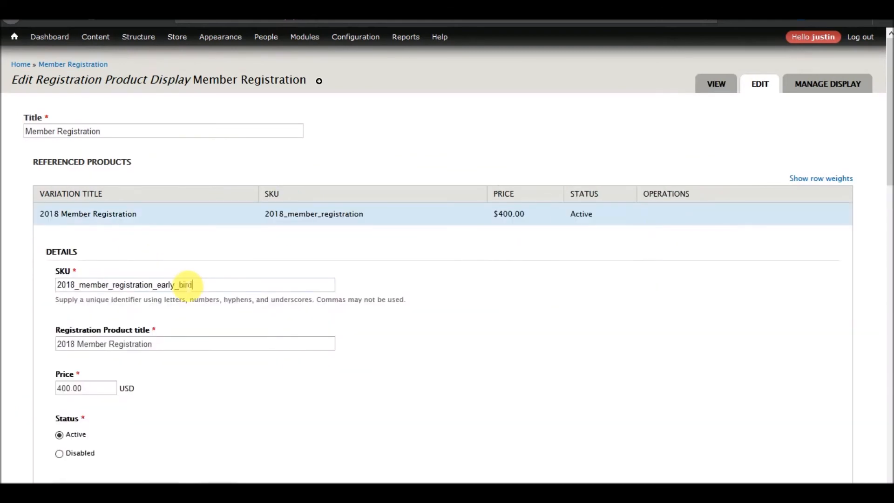
left_click(189, 348)
type("Earl")
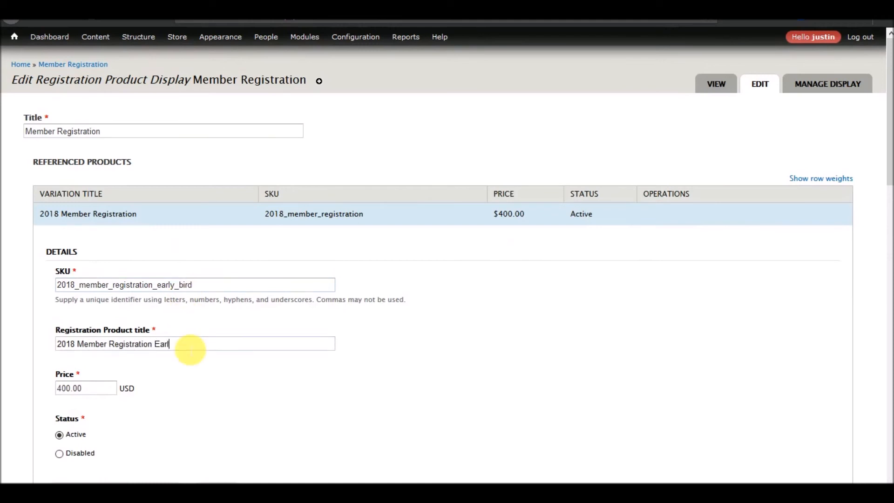
type("y Bird")
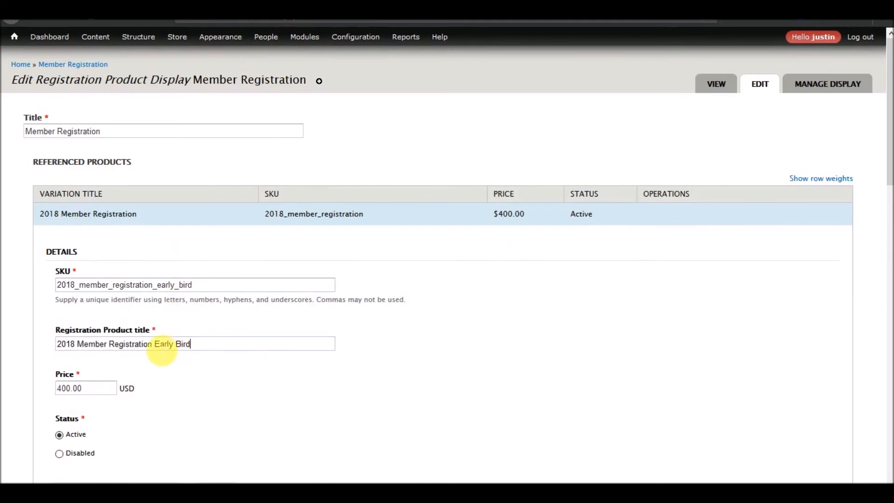
left_click_drag(155, 348, 230, 351)
key("BackSpace")
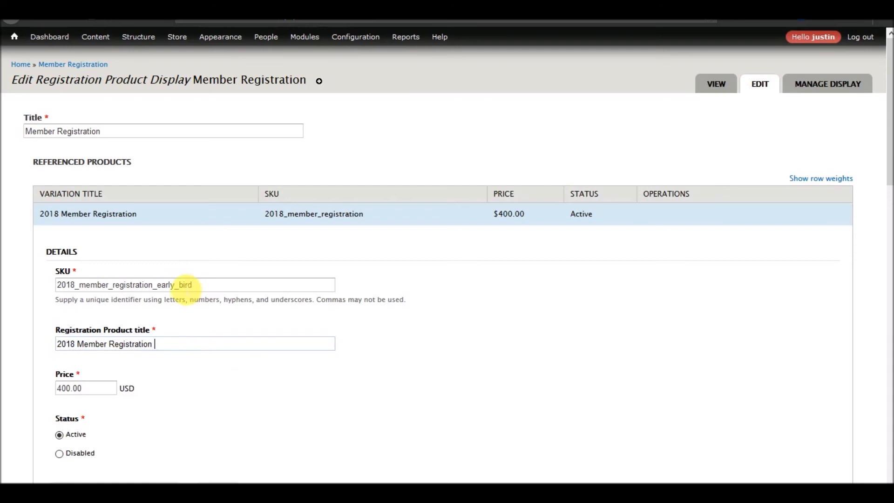
left_click_drag(191, 284, 180, 284)
key("BackSpace")
key("BackSpace")
left_click(199, 344)
scroll(196, 303, "down", 5)
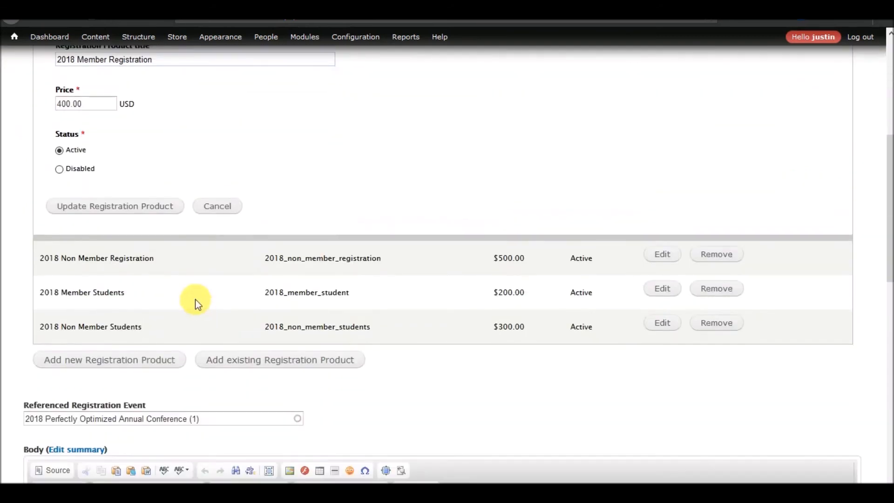
left_click(218, 206)
scroll(376, 282, "up", 5)
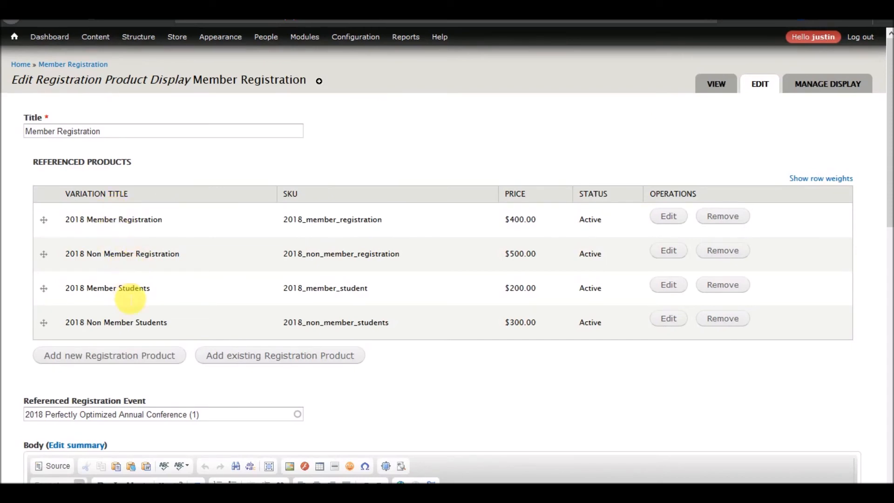
scroll(224, 355, "down", 10)
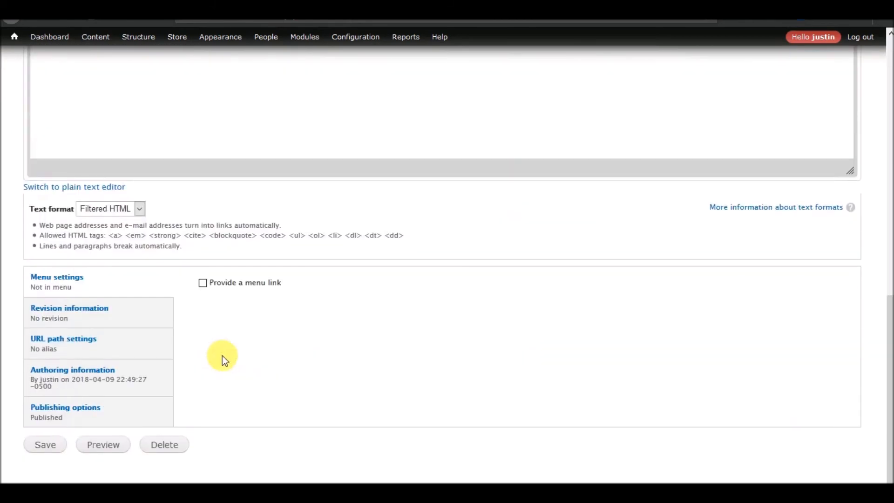
Save the display and compare prices: 2018 Member Students $200.00, 2018 Non Member Students $300.00
left_click(46, 445)
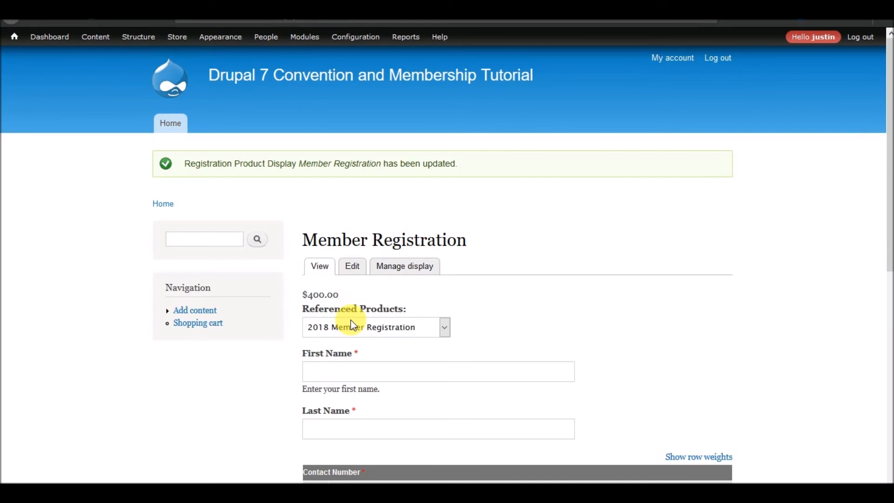
left_click(406, 326)
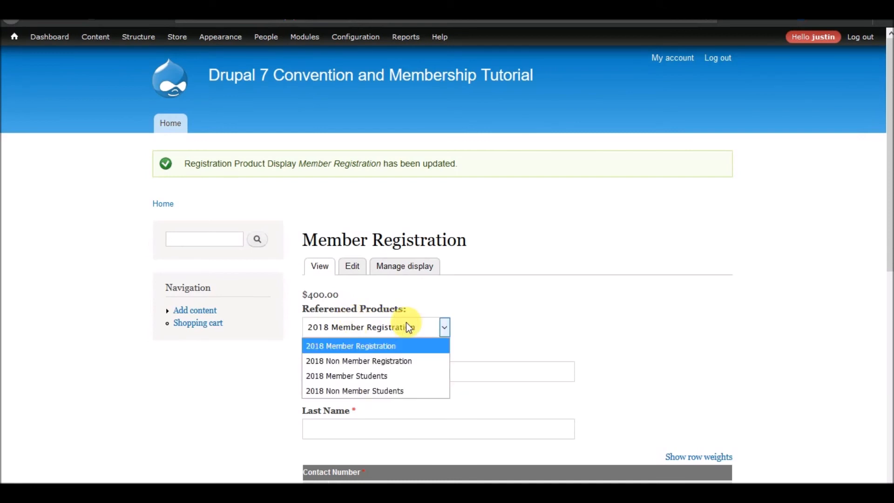
left_click(387, 372)
left_click_drag(300, 295, 356, 292)
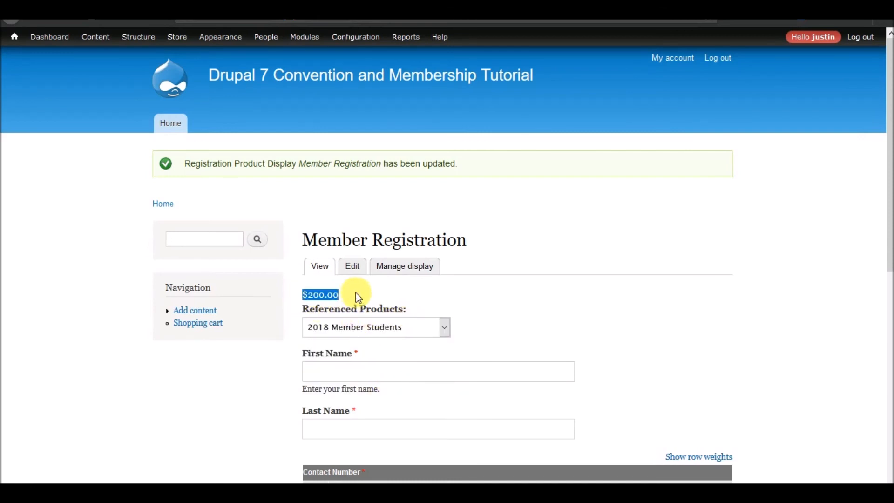
left_click(370, 333)
left_click(350, 395)
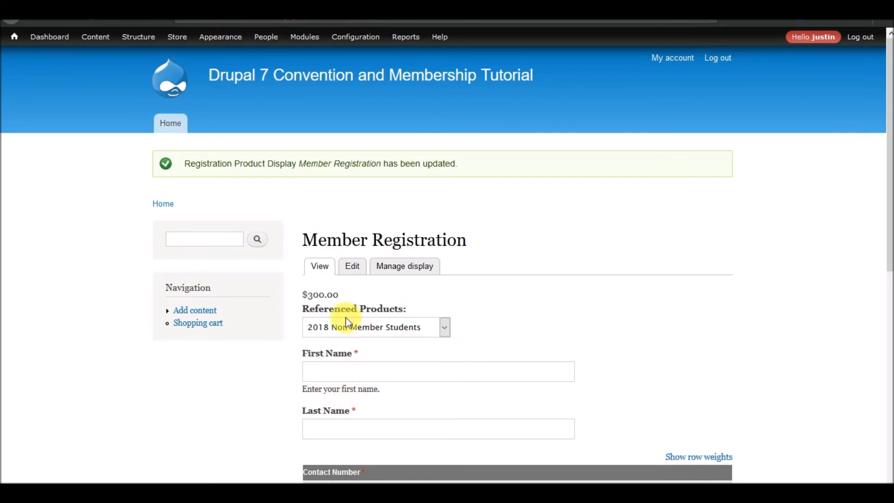
scroll(301, 333, "down", 8)
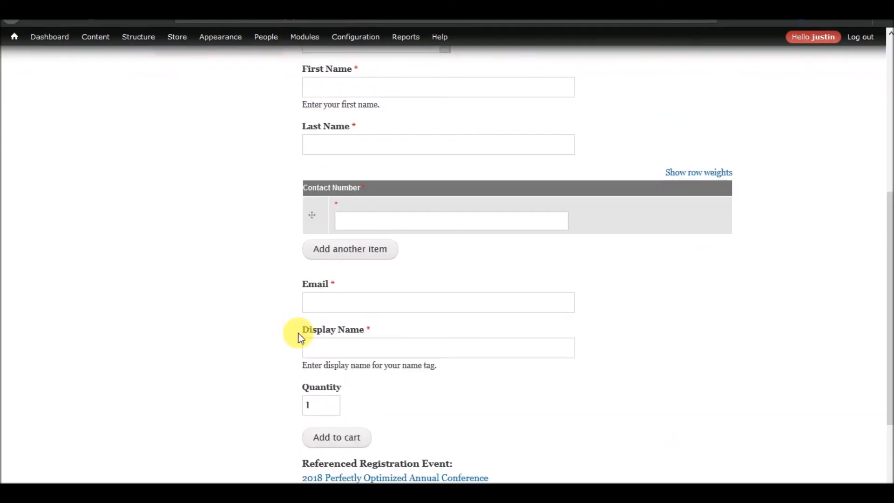
scroll(300, 265, "up", 8)
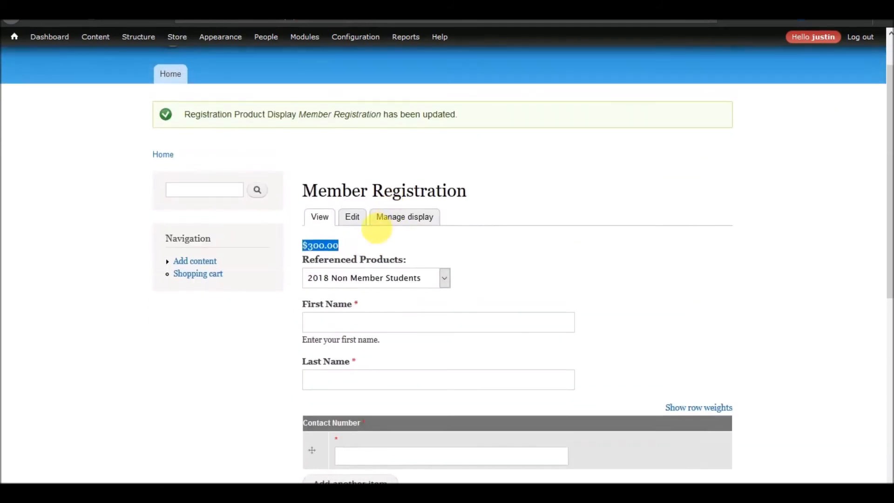
Look over the registration form's First Name, Last Name and Email fields
left_click(359, 331)
left_click(345, 374)
scroll(283, 392, "down", 3)
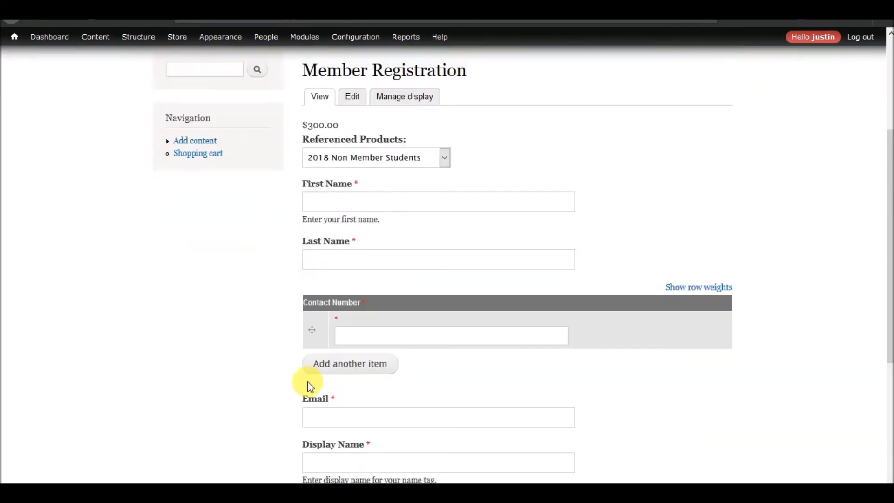
left_click(388, 413)
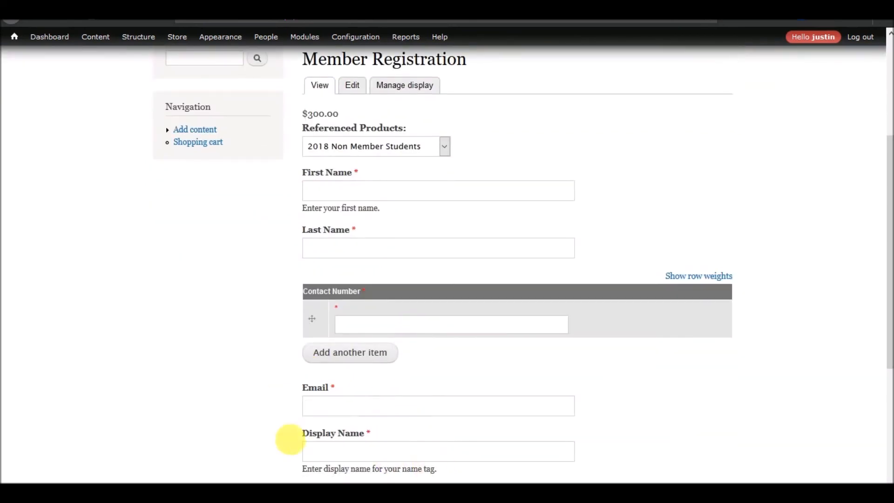
scroll(287, 438, "down", 5)
scroll(289, 440, "up", 2)
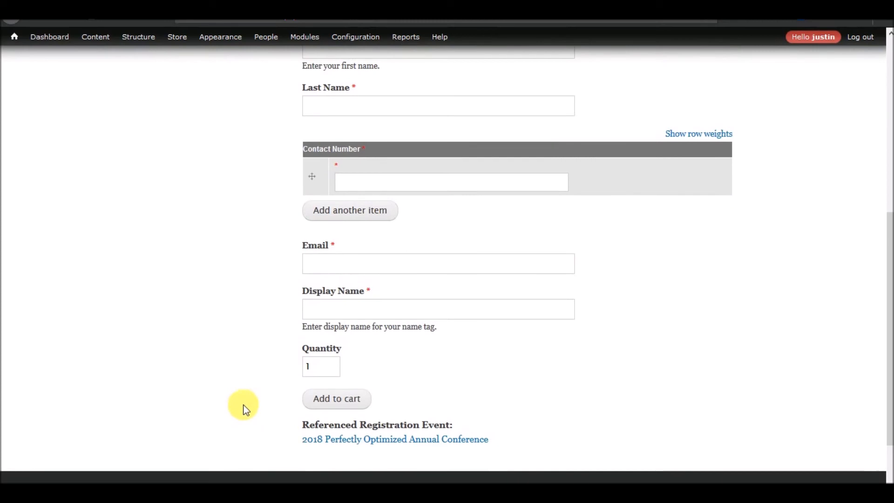
scroll(281, 394, "up", 7)
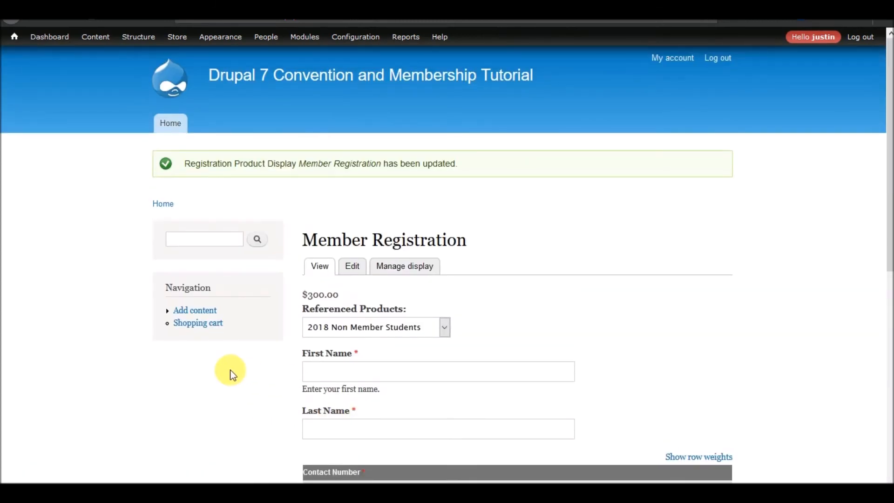
scroll(231, 372, "down", 3)
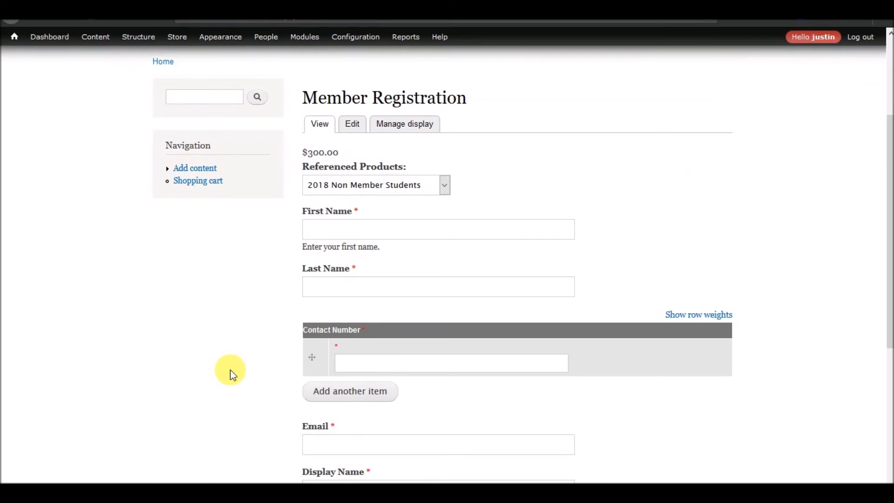
scroll(232, 373, "down", 5)
From the 2018 conference event's content list, open Member Registration and its Edit tab
left_click(373, 411)
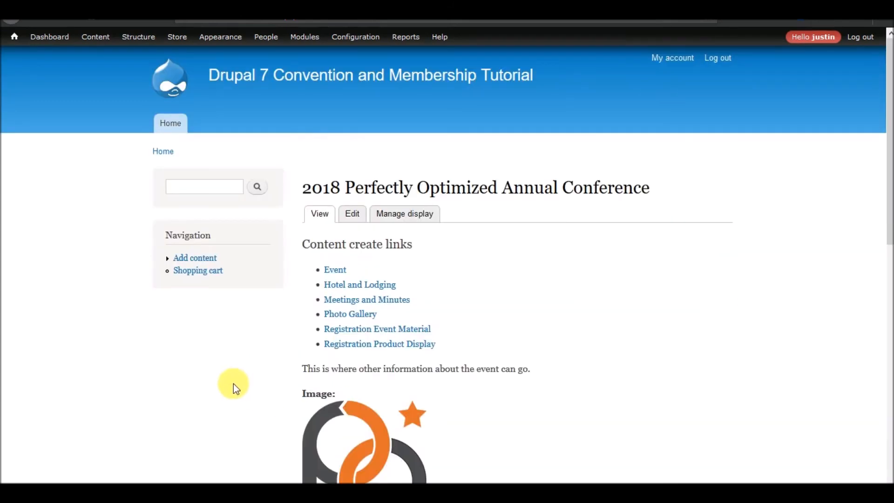
scroll(234, 384, "down", 7)
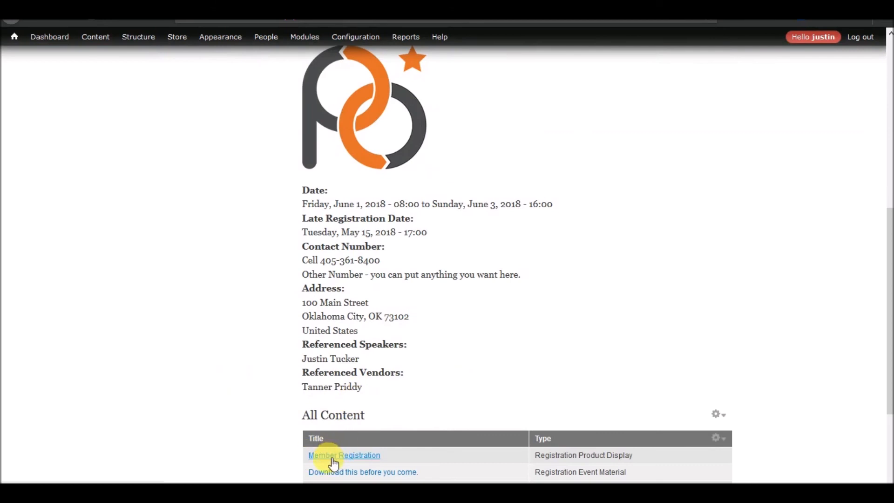
scroll(249, 433, "down", 3)
left_click(318, 318)
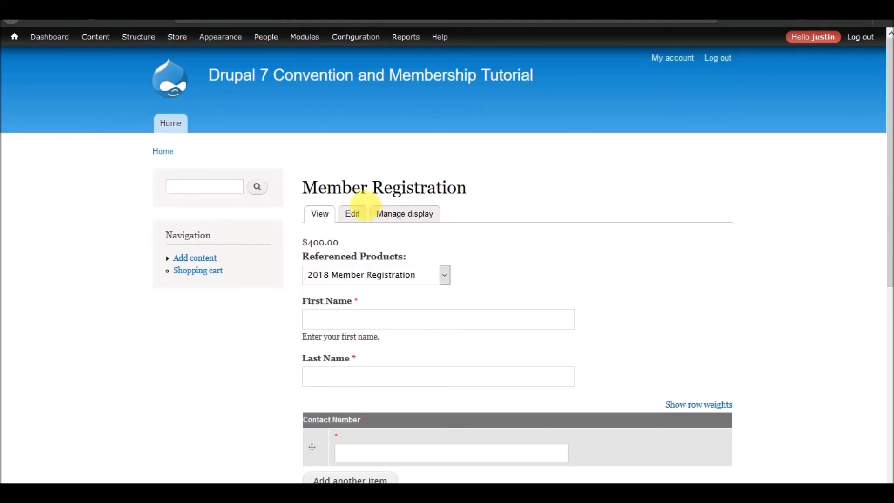
left_click(361, 212)
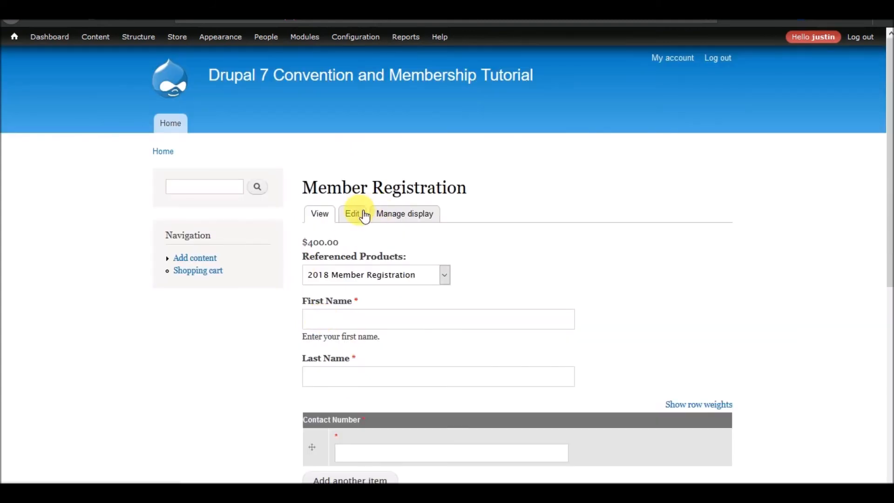
Retitle the display 'Early Bird Member Registration'
left_click(27, 132)
type("Early ")
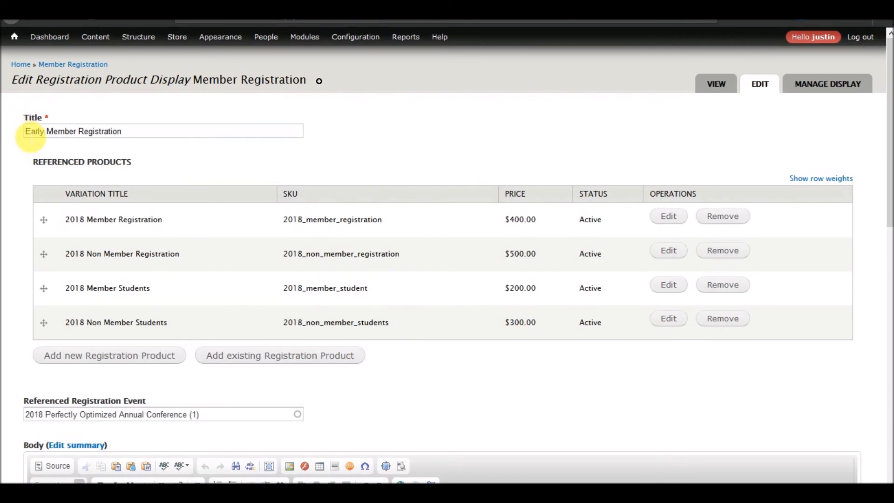
type("Bird")
scroll(221, 312, "down", 10)
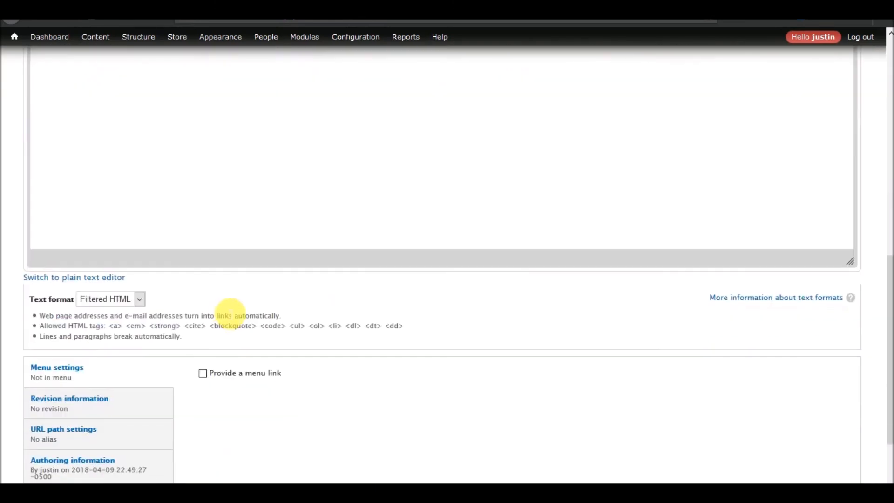
scroll(225, 311, "up", 8)
Rename the member product to 2018 Member Early Bird Registration with SKU 2018_member_early_bird_registration
left_click(674, 148)
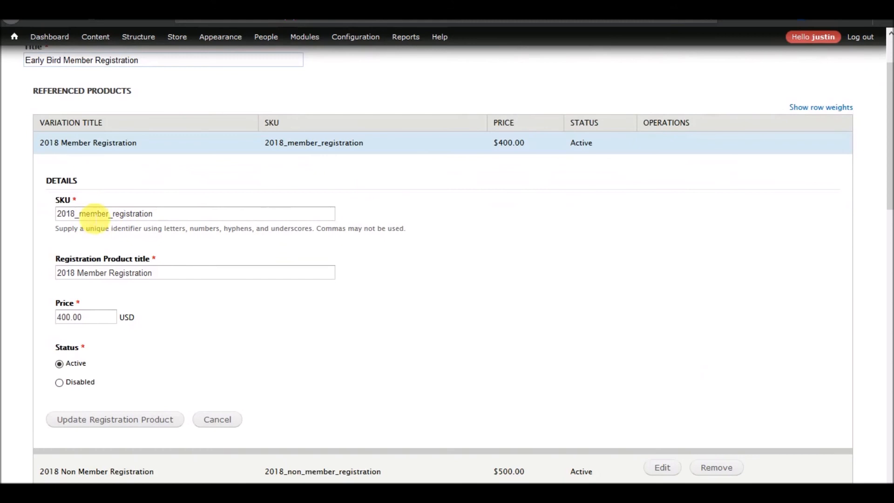
left_click(113, 214)
type("early_bird_")
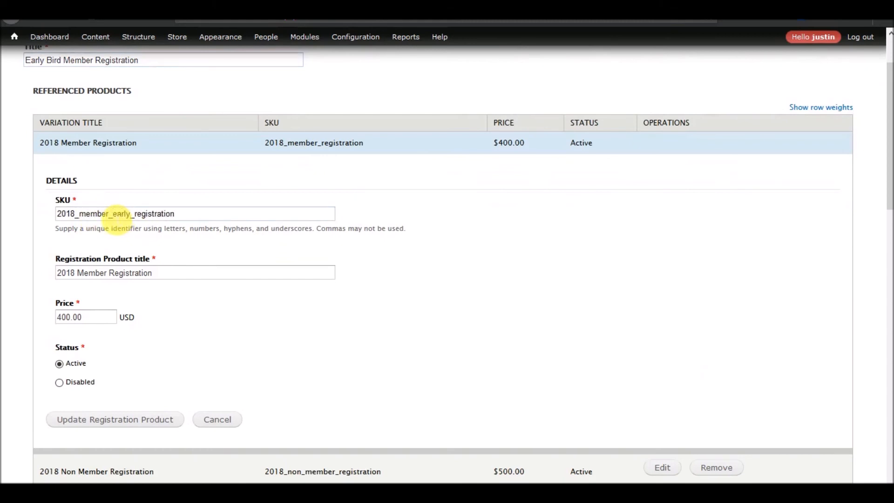
left_click_drag(112, 214, 152, 217)
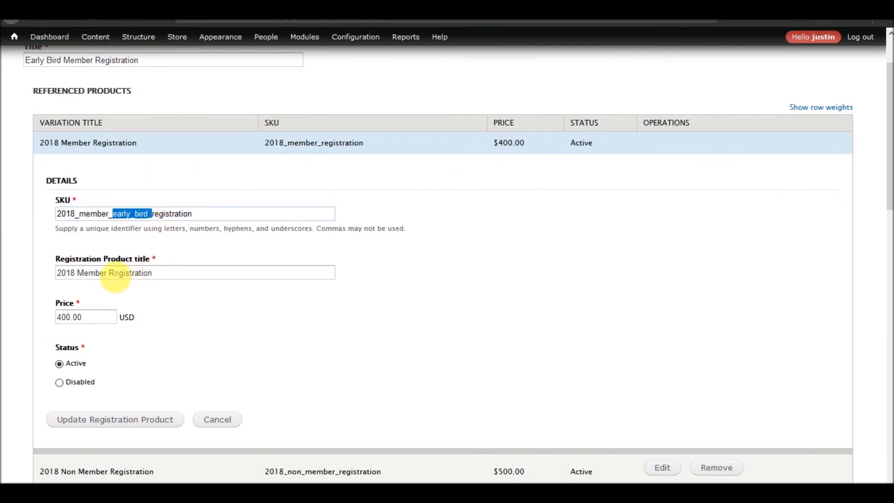
left_click(109, 273)
type("Early B")
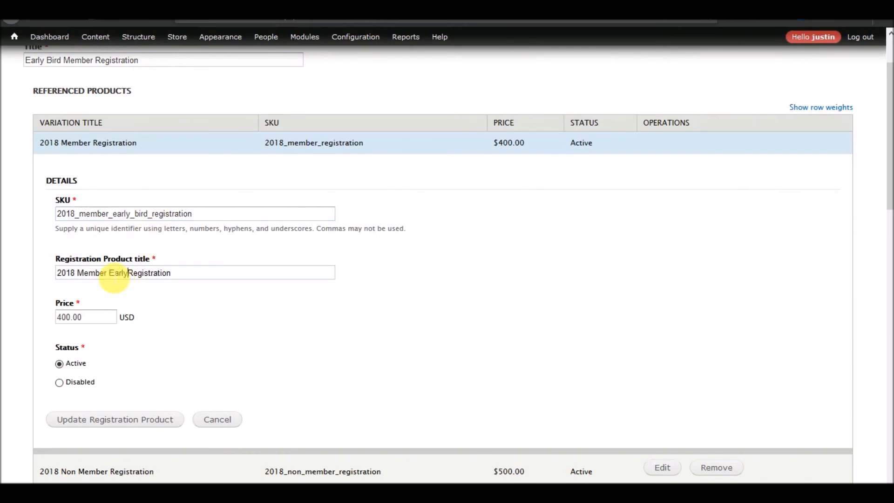
type("ird")
left_click(97, 419)
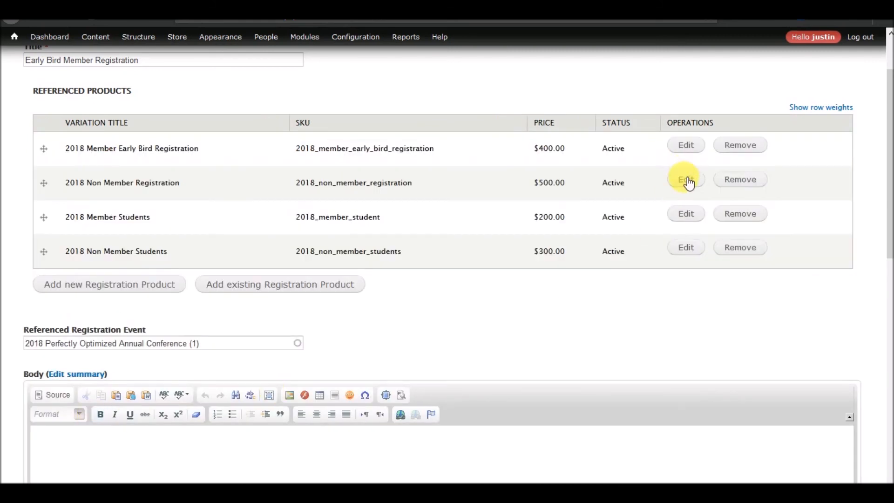
Add early_bird_ to the Non Member product's SKU and 'Early Bird' to its title
left_click(685, 180)
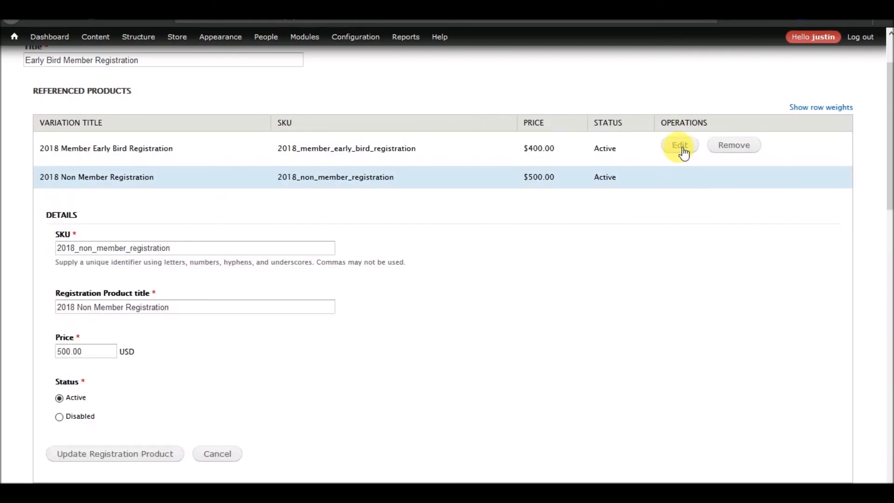
left_click(183, 248)
type("early_bird_")
type("_")
left_click(208, 309)
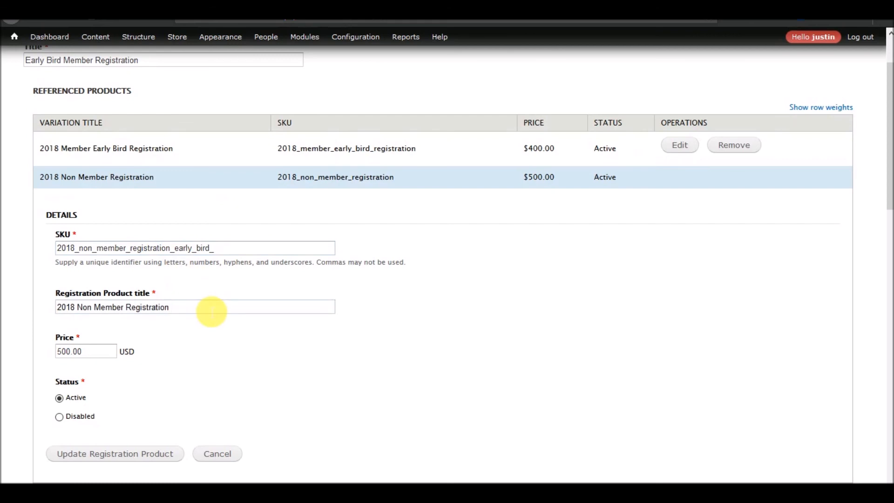
left_click(126, 309)
type("Early Bird")
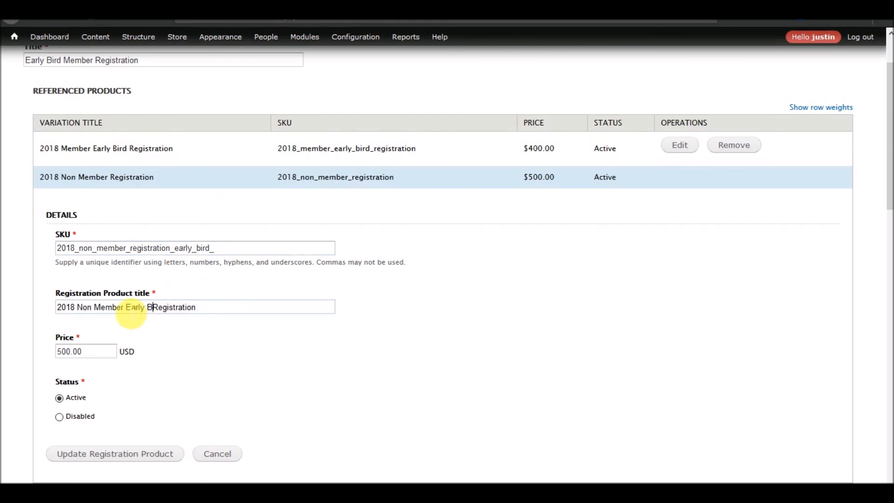
left_click(110, 454)
Add _early_bird_ to the Member Students SKU and 'Early Bird' to its title
left_click(703, 216)
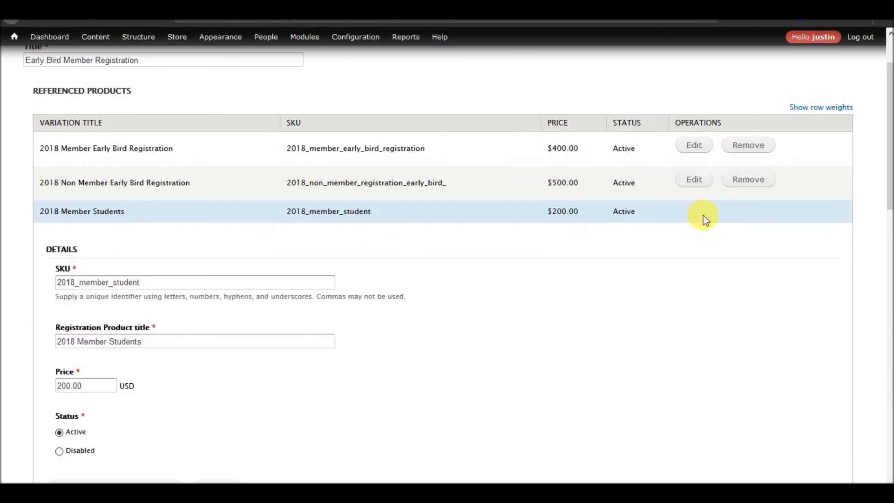
left_click(152, 284)
type("_early_bird_")
left_click(109, 343)
type("Early Bird")
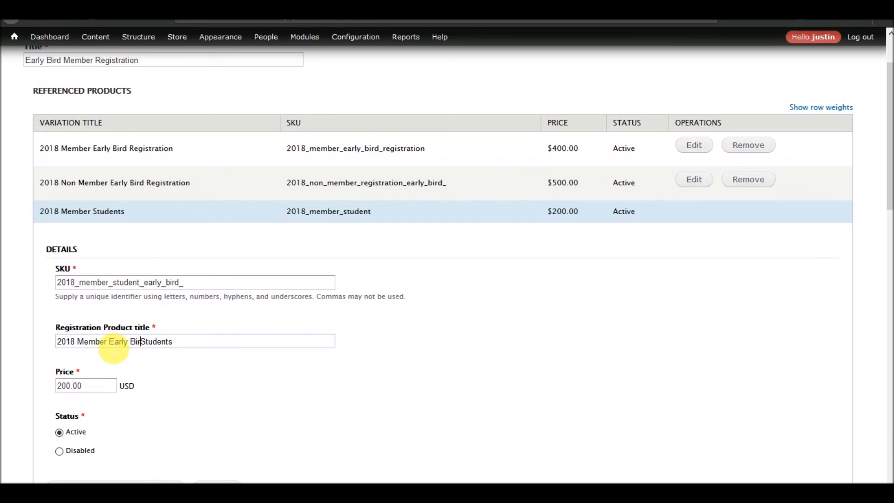
scroll(197, 398, "down", 7)
left_click(135, 132)
scroll(267, 218, "up", 7)
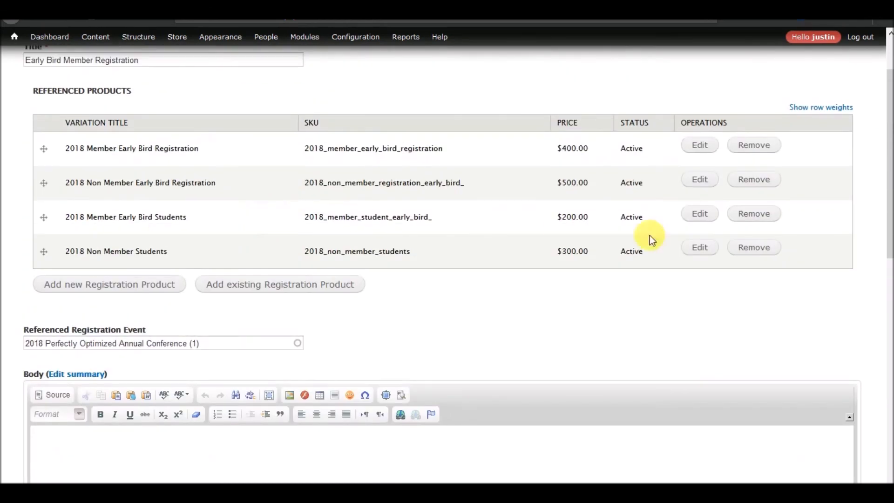
Add early_bird_ to the Non Member Students SKU and 'Early Bird' to its title
left_click(703, 247)
scroll(251, 316, "down", 4)
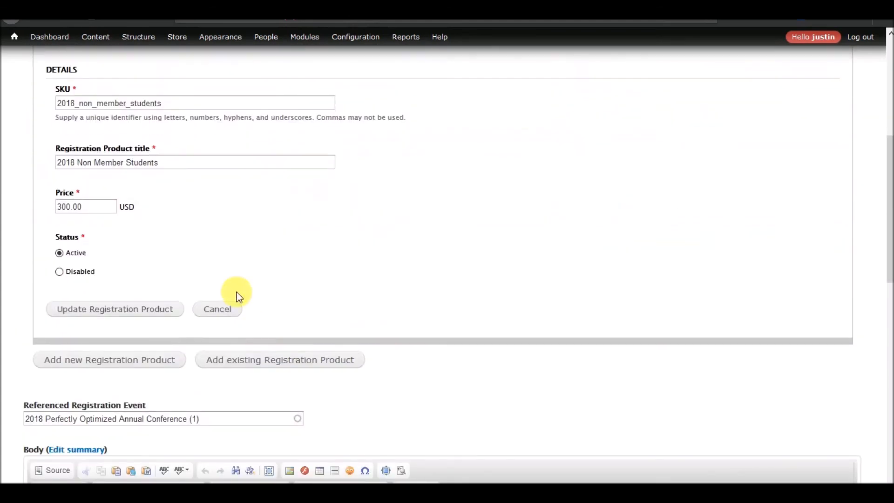
left_click(170, 103)
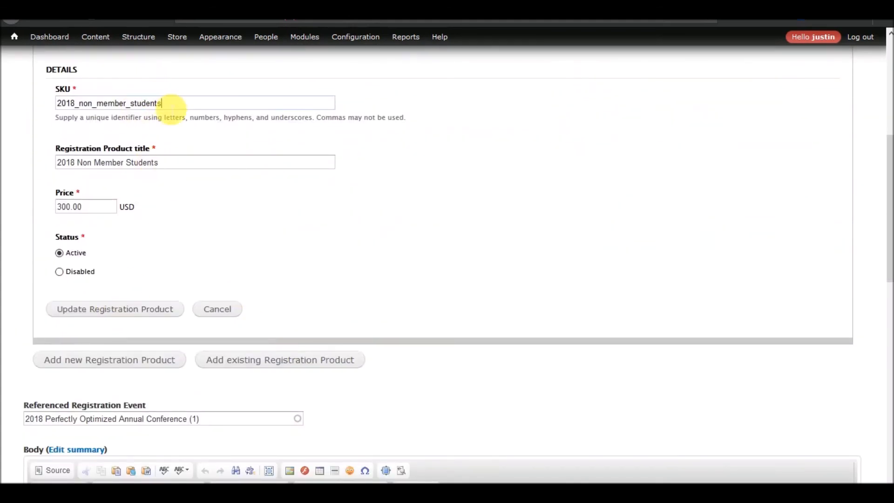
type("early_bird_")
left_click(125, 163)
type("Early ")
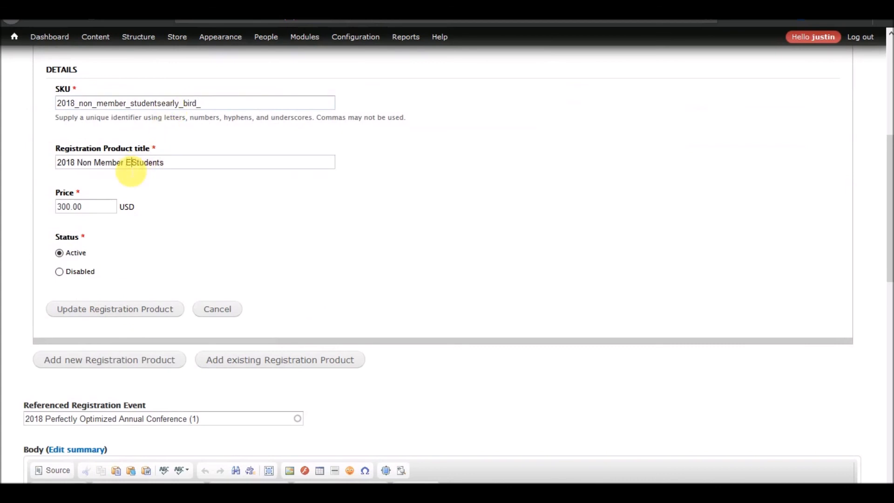
type("Bird")
left_click(104, 316)
scroll(385, 279, "up", 6)
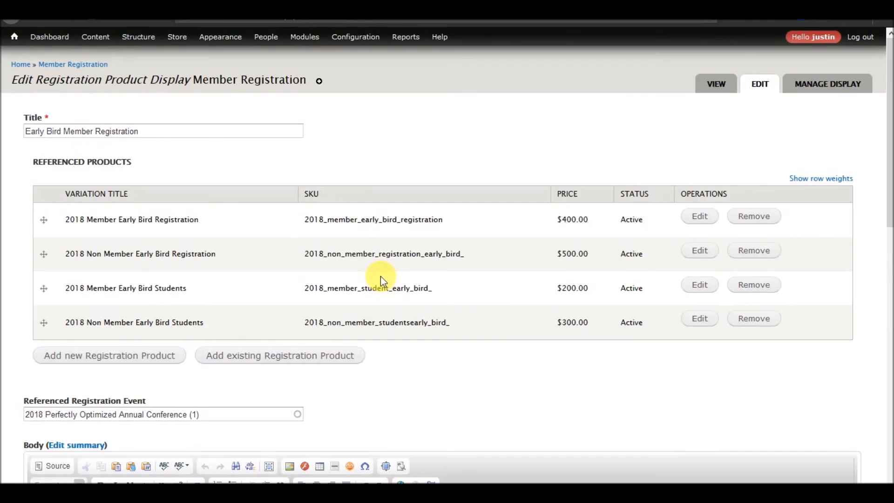
scroll(479, 181, "down", 3)
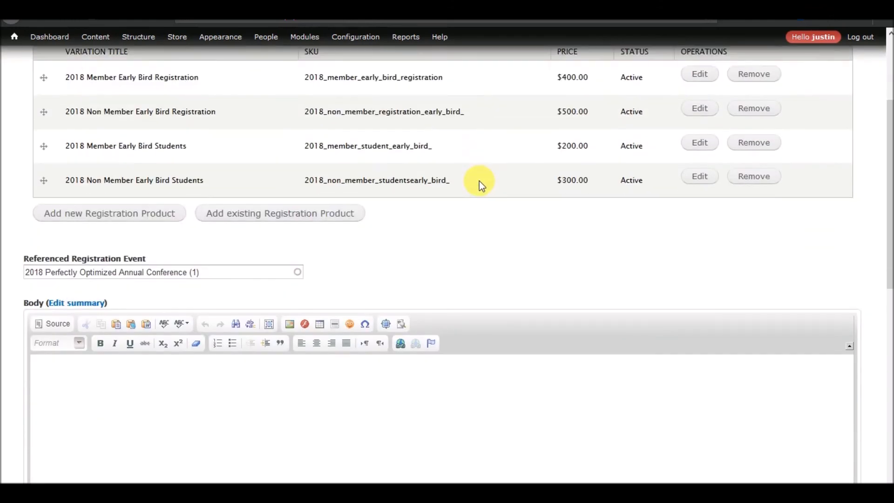
scroll(479, 180, "up", 3)
scroll(479, 181, "up", 1)
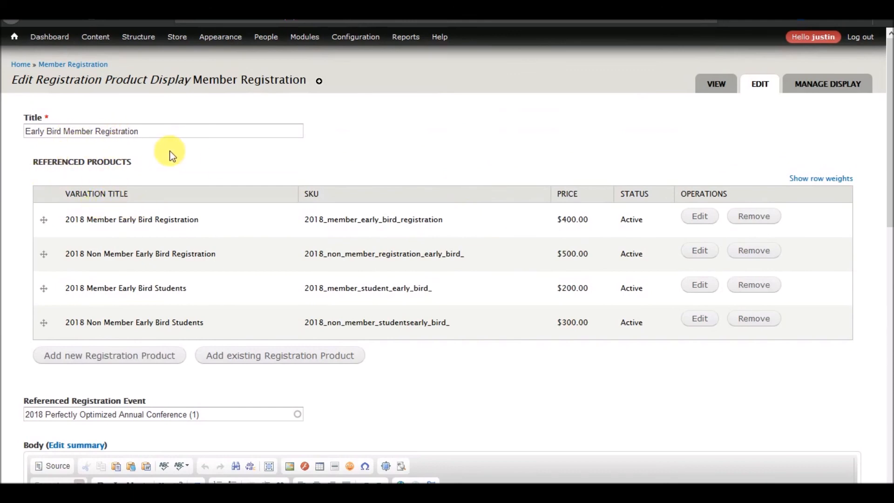
scroll(172, 154, "down", 10)
Save the Early Bird display and check its Referenced Products list for the four early-bird products
left_click(49, 444)
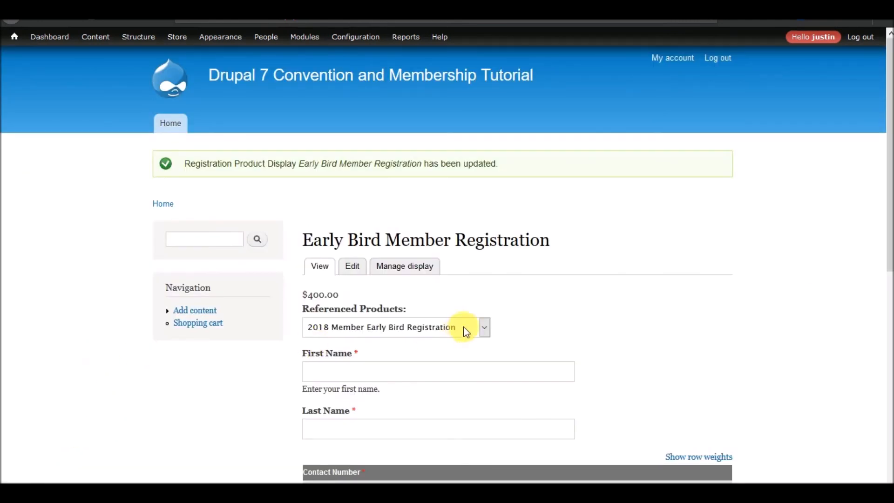
left_click(432, 328)
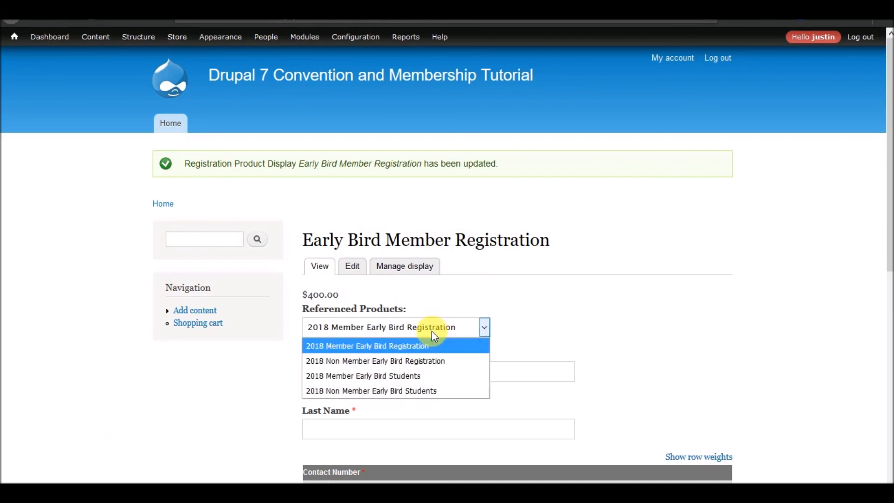
left_click(425, 332)
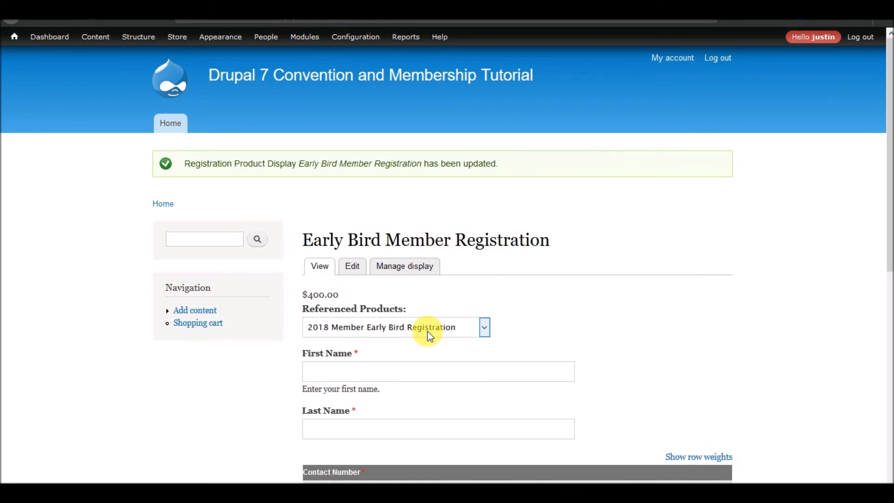
left_click(428, 331)
left_click(375, 332)
scroll(338, 263, "down", 5)
scroll(338, 263, "up", 5)
scroll(424, 305, "down", 5)
scroll(424, 306, "up", 5)
scroll(424, 306, "down", 4)
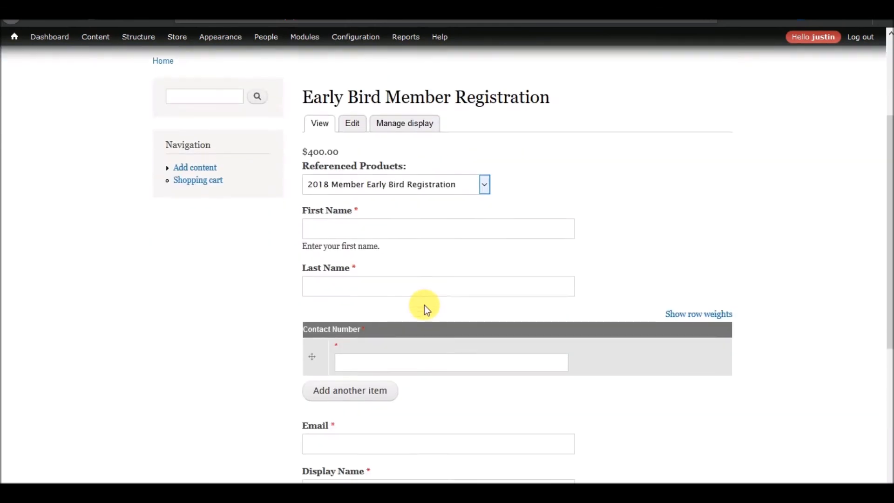